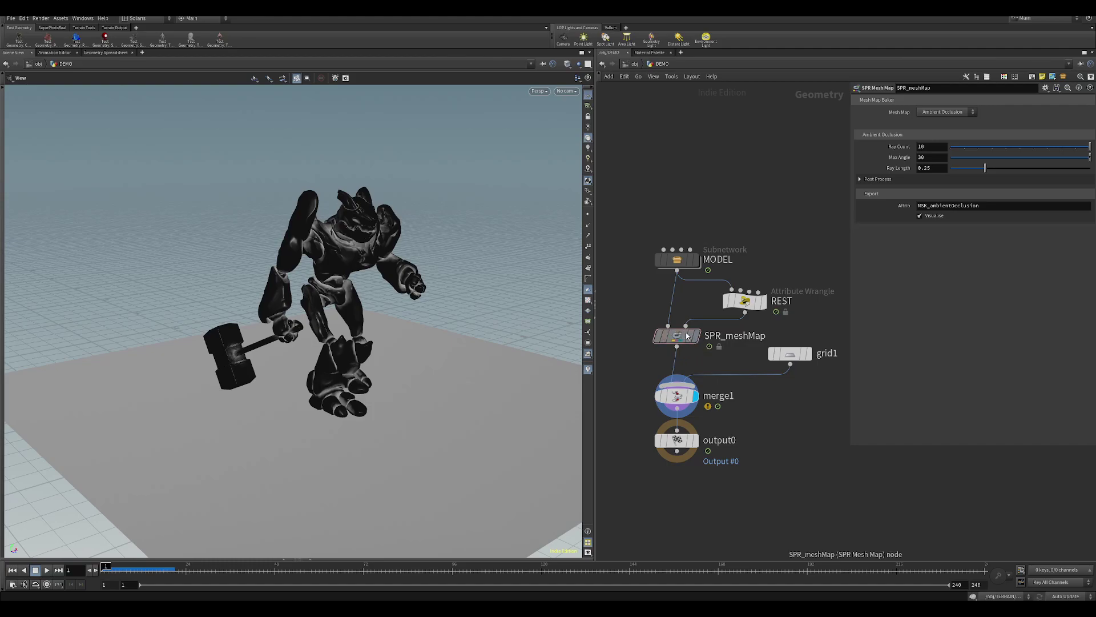
Review the available mesh map types and examine the ambient occlusion mask up close on the character.
left_click(937, 112)
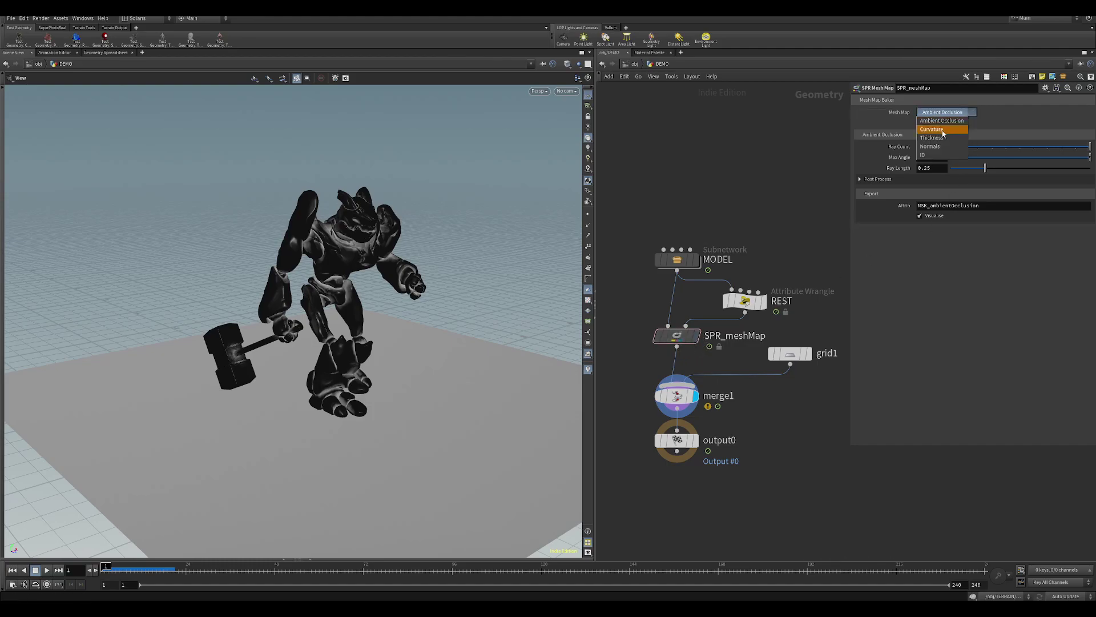
left_click(833, 163)
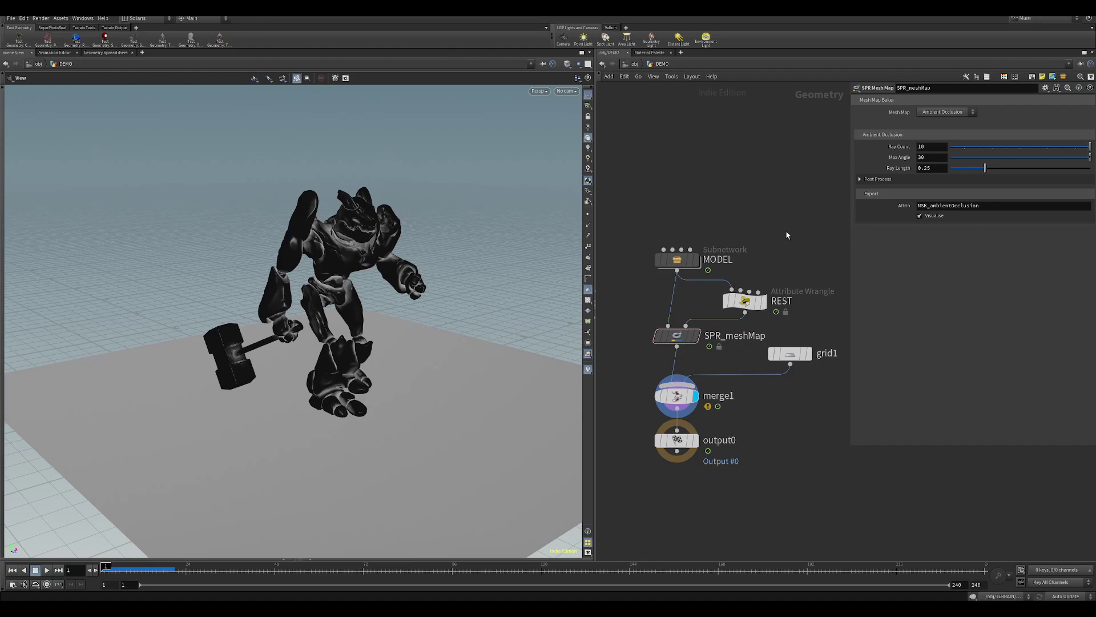
left_click(945, 116)
left_click(952, 114)
left_click(955, 113)
left_click(950, 112)
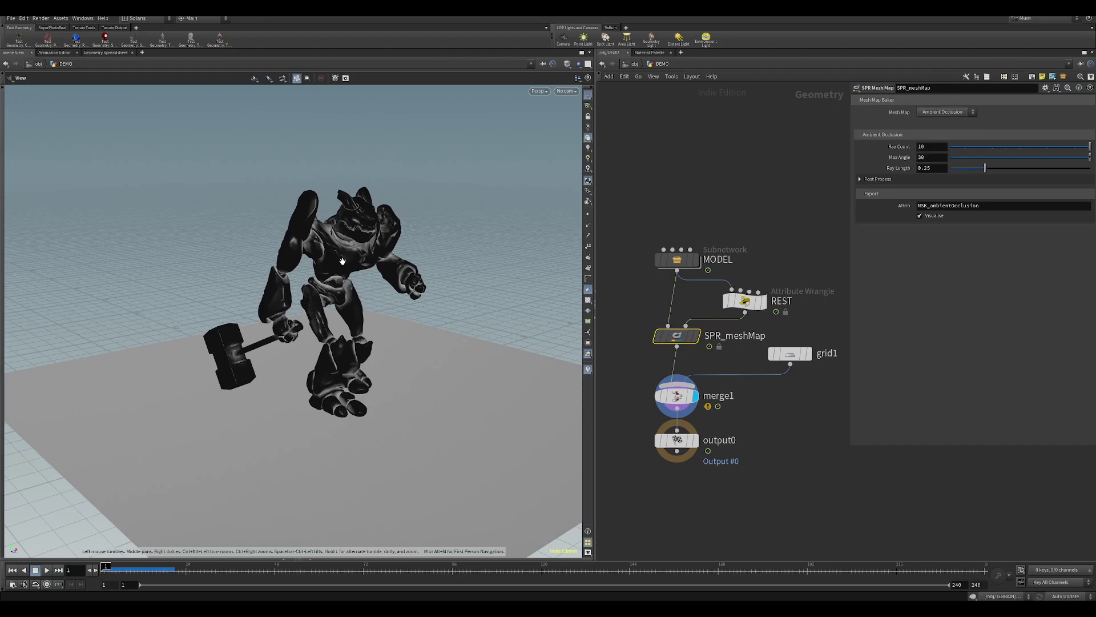
right_click_drag(345, 260, 451, 233)
left_click_drag(451, 232, 421, 222)
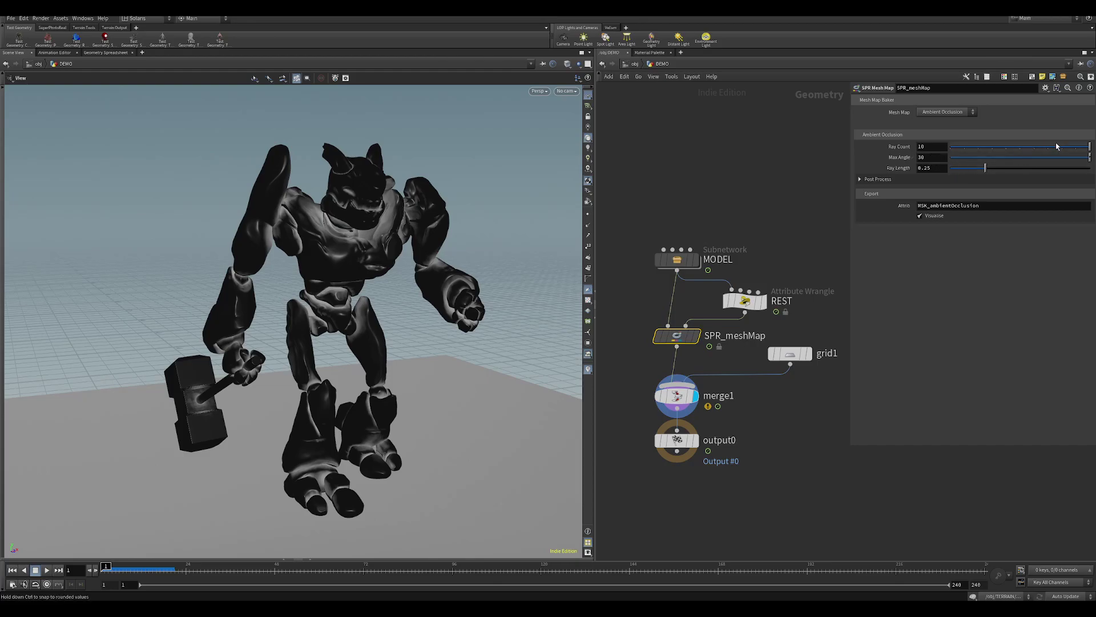
Tighten the ambient occlusion post-process profile ramp by moving its start point inward and its end point to position about 0.41.
left_click(874, 179)
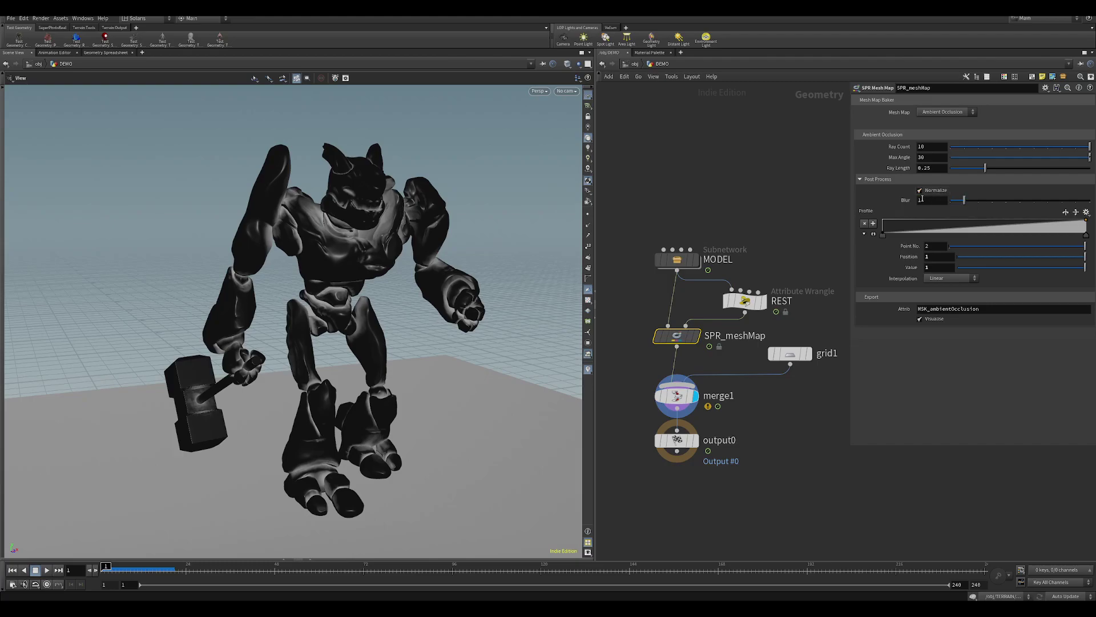
mouse_move(964, 200)
left_mouse_down()
mouse_move(1083, 204)
mouse_move(964, 203)
left_mouse_up()
left_click_drag(882, 237, 925, 236)
left_click_drag(1086, 235, 967, 229)
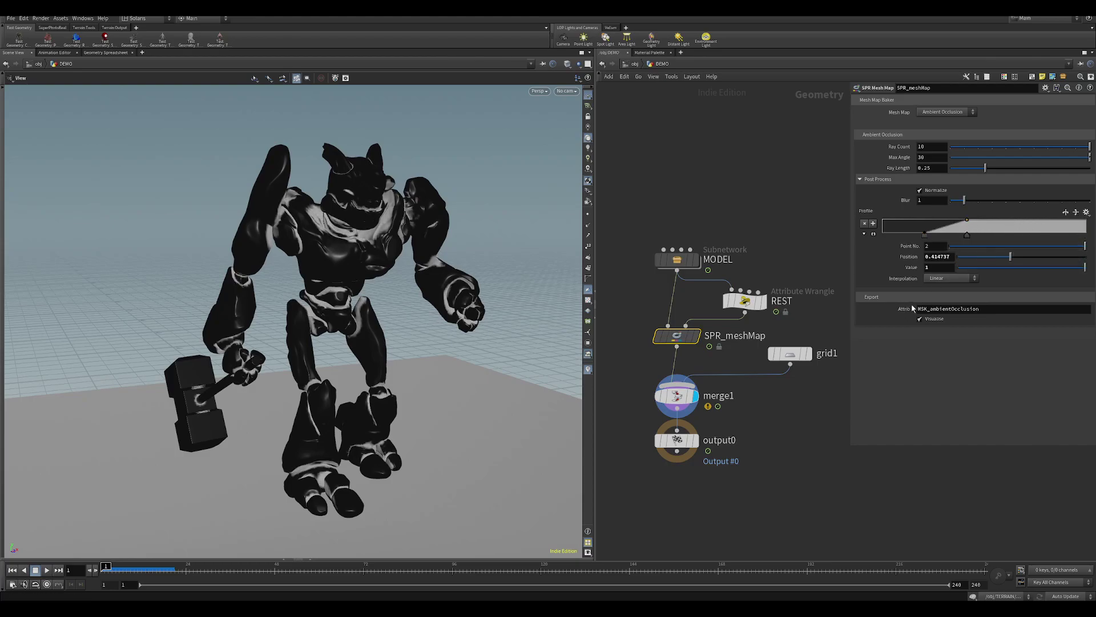
left_click_drag(985, 309, 920, 308)
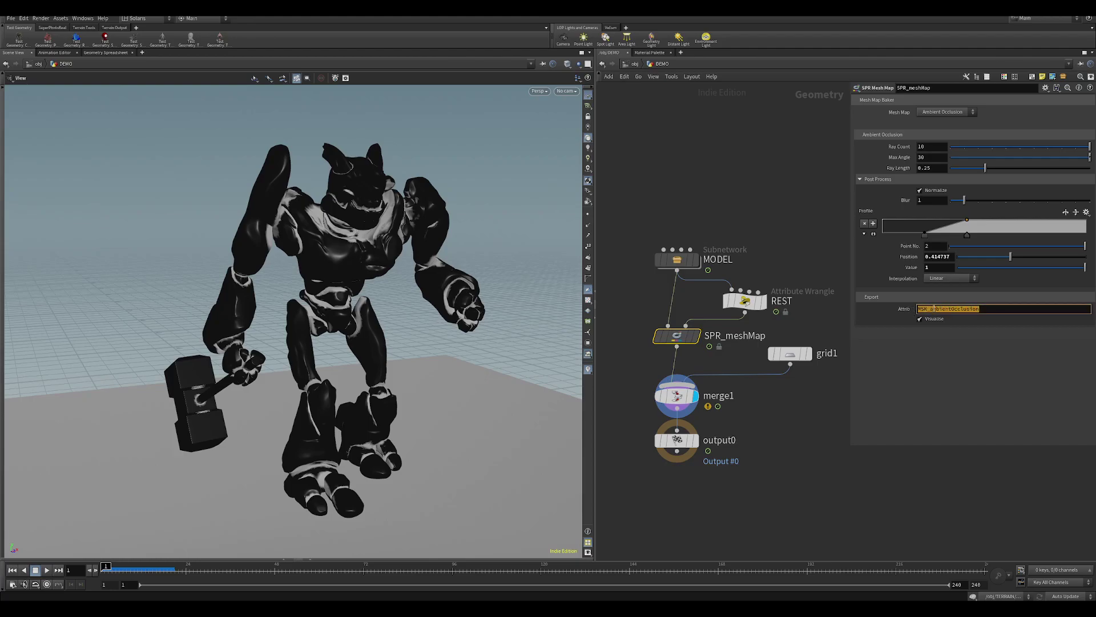
left_click(927, 319)
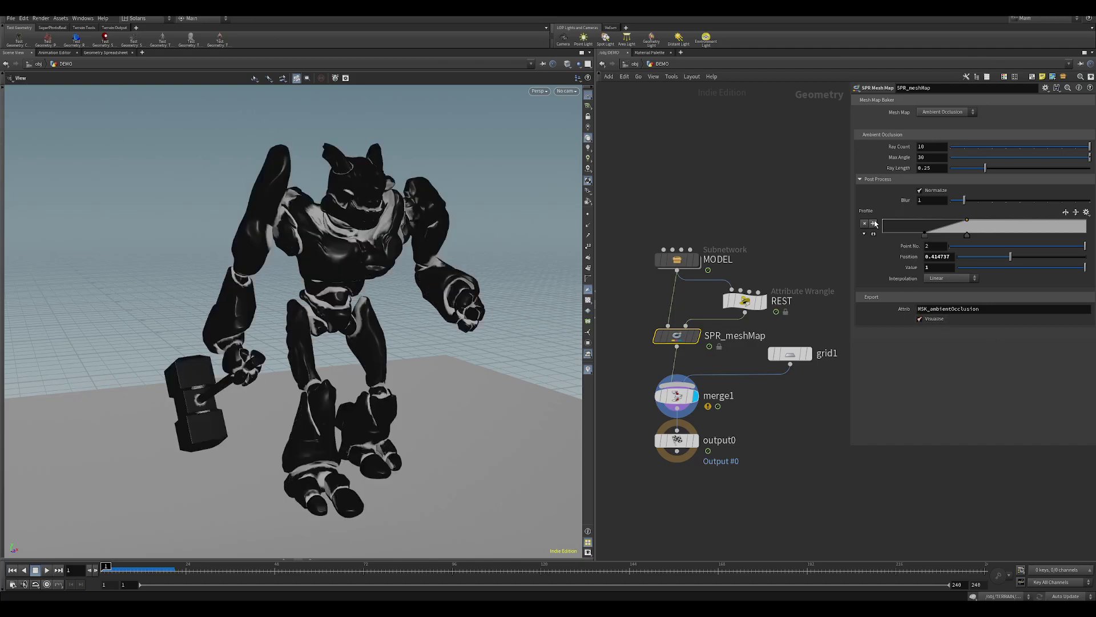
Switch the mesh map to Curvature and set its output to Concave.
left_click(943, 113)
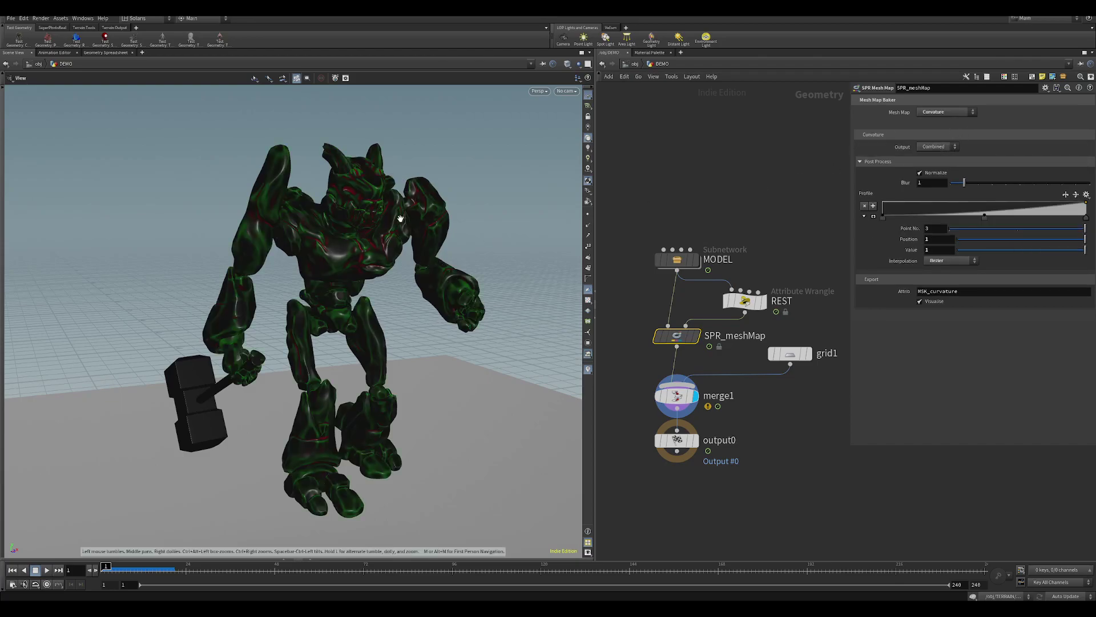
left_click(938, 148)
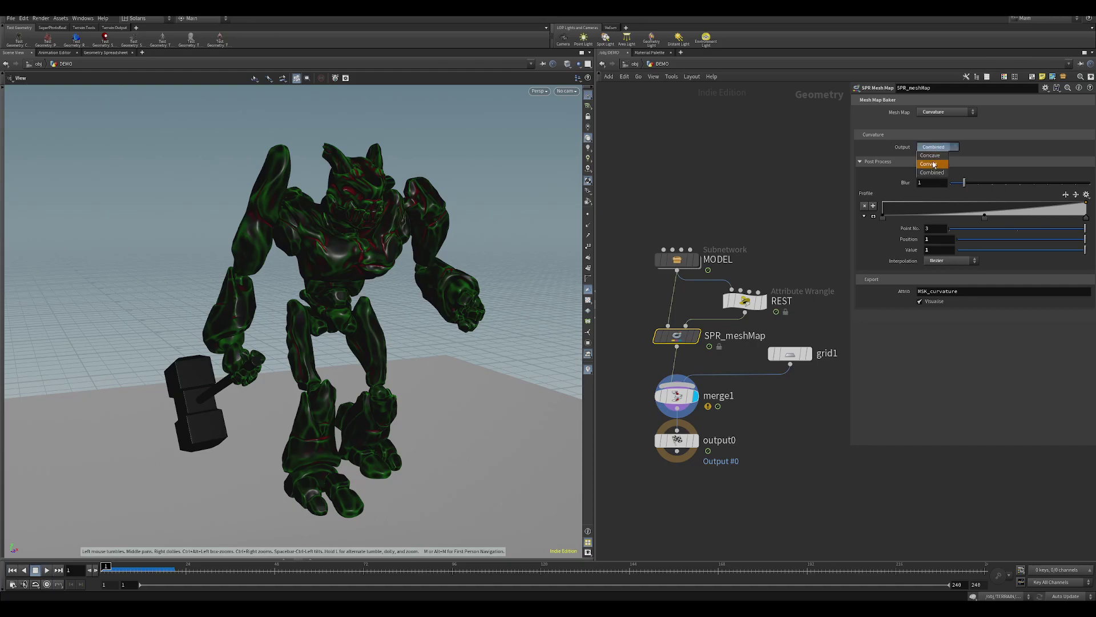
left_click(938, 150)
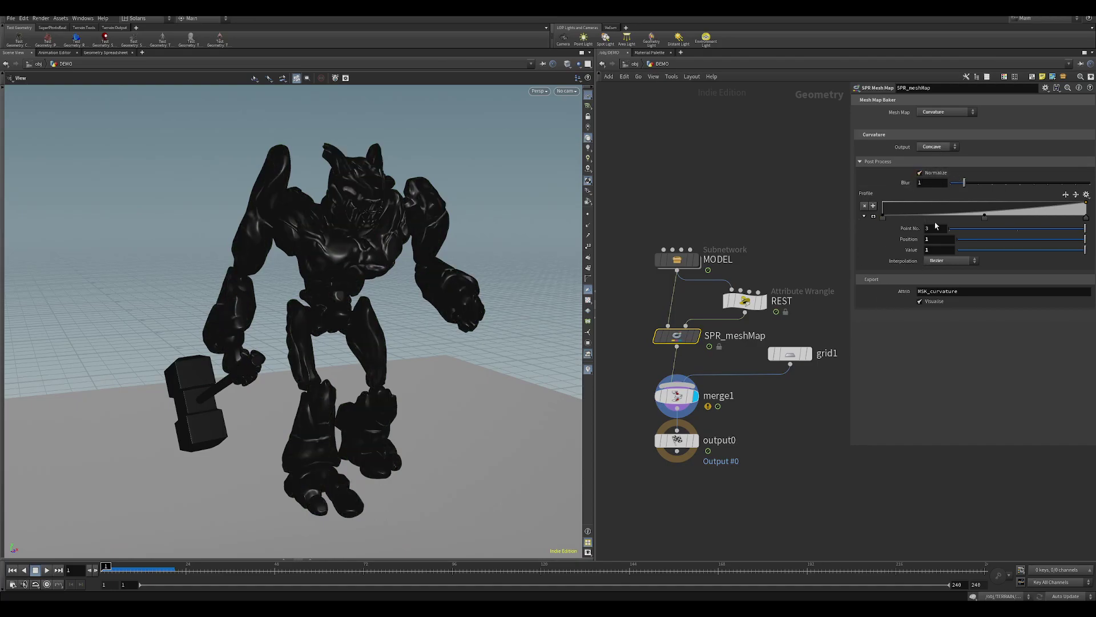
Turn off the viewport lighting and narrow the curvature profile ramp, moving its end point to position about 0.63.
left_click(588, 128)
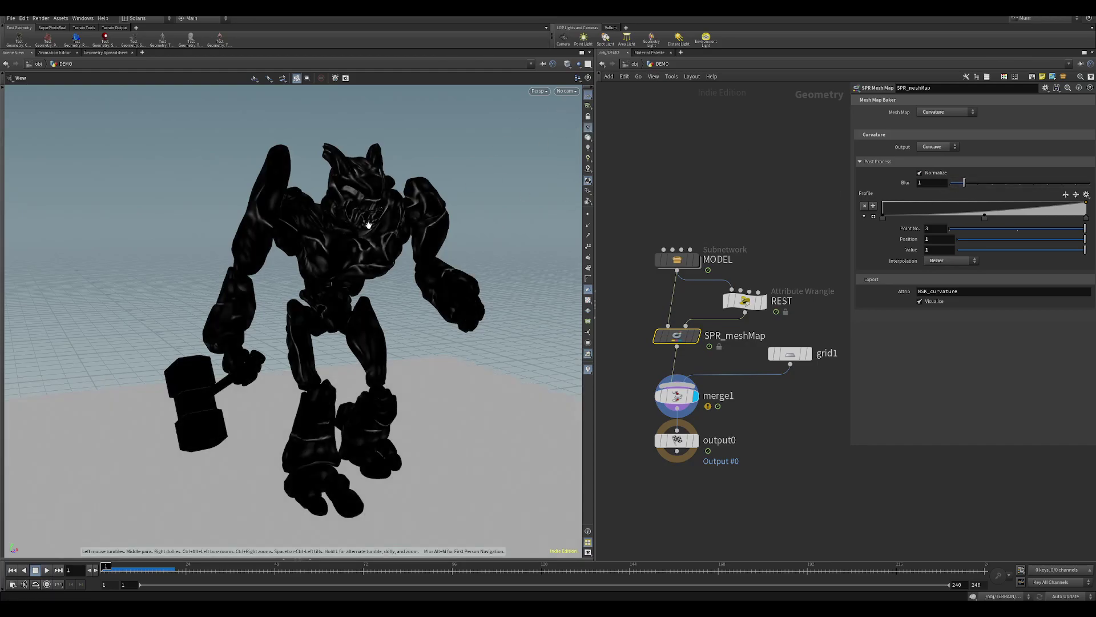
scroll(386, 211, "up", 2)
left_click_drag(385, 212, 378, 216)
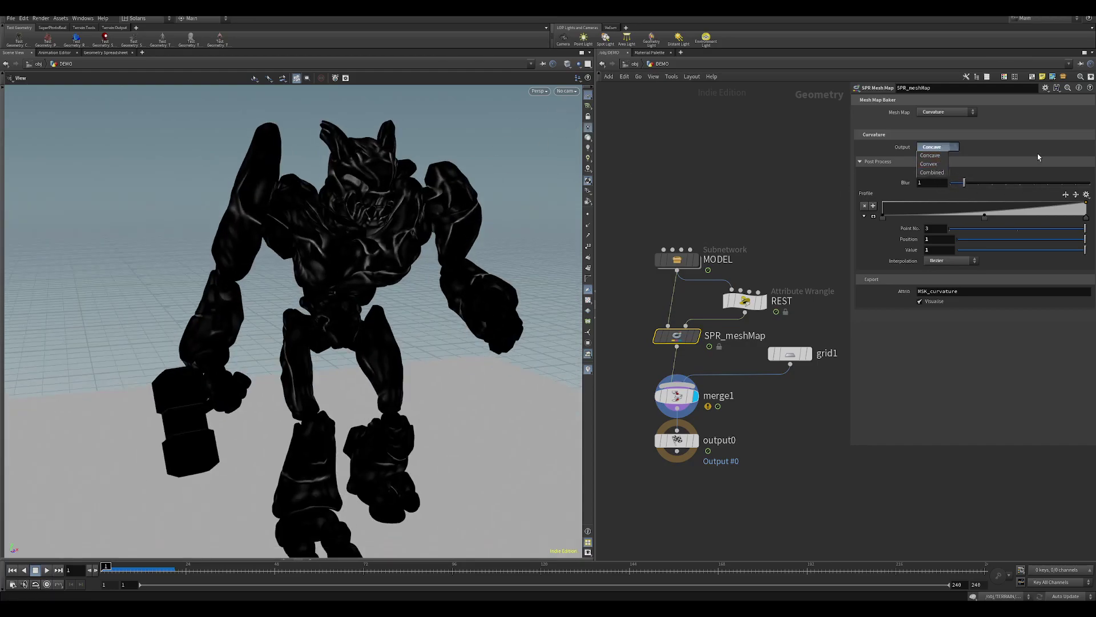
left_click_drag(882, 218, 933, 217)
left_click_drag(1084, 217, 1011, 217)
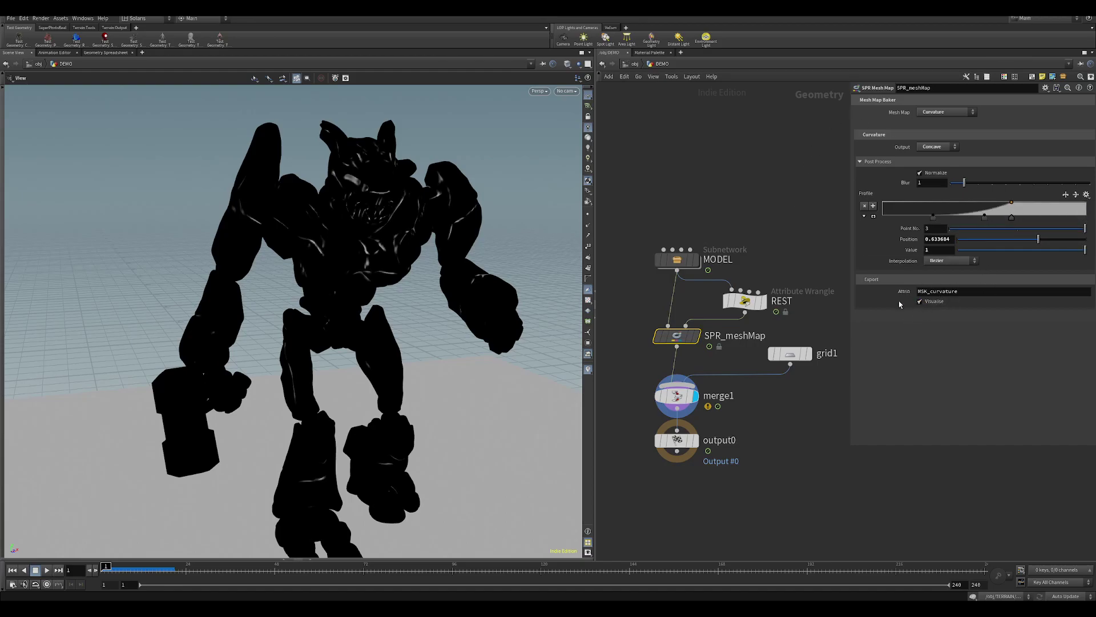
Switch the mesh map to Thickness and inspect the mask around the character.
left_click(949, 118)
left_click(935, 144)
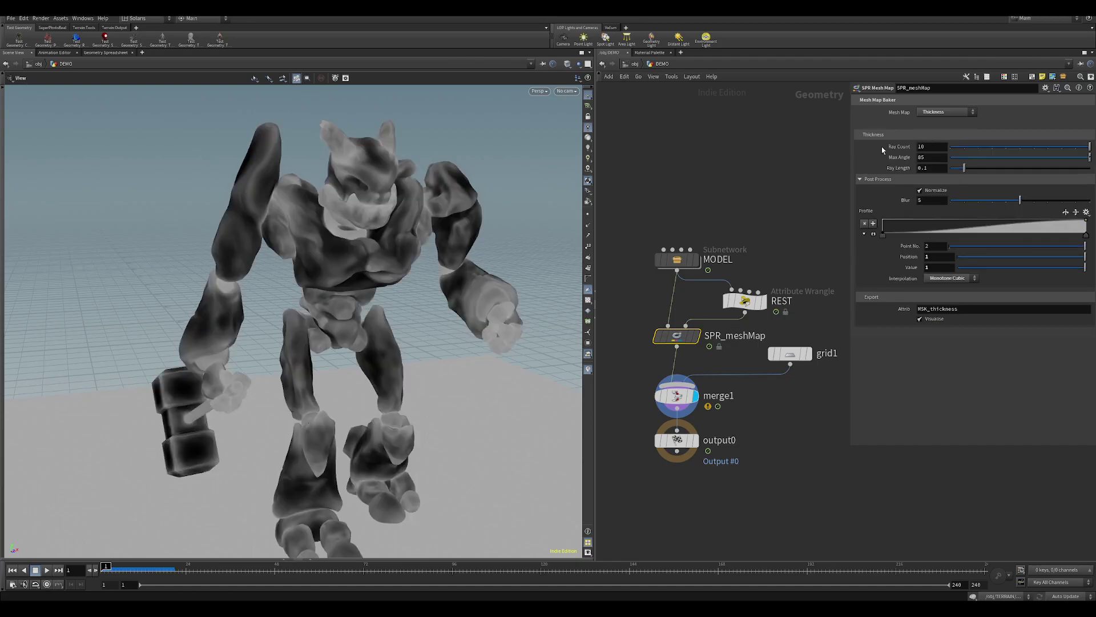
mouse_move(481, 230)
left_mouse_down()
mouse_move(457, 223)
mouse_move(479, 204)
left_mouse_up()
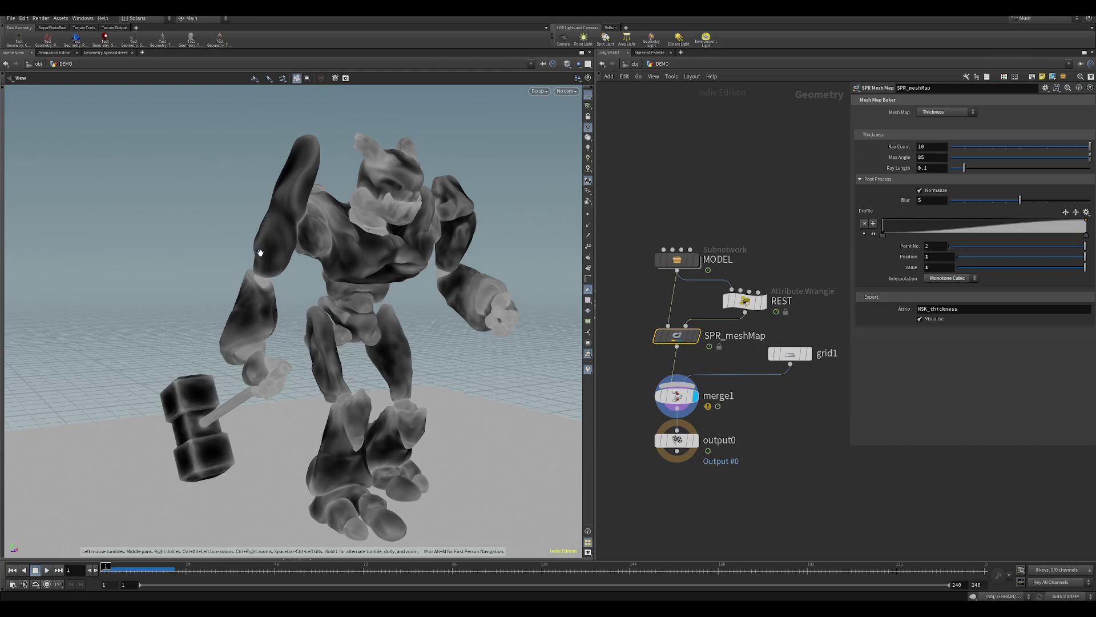
mouse_move(394, 339)
left_mouse_down()
mouse_move(416, 335)
mouse_move(395, 355)
left_mouse_up()
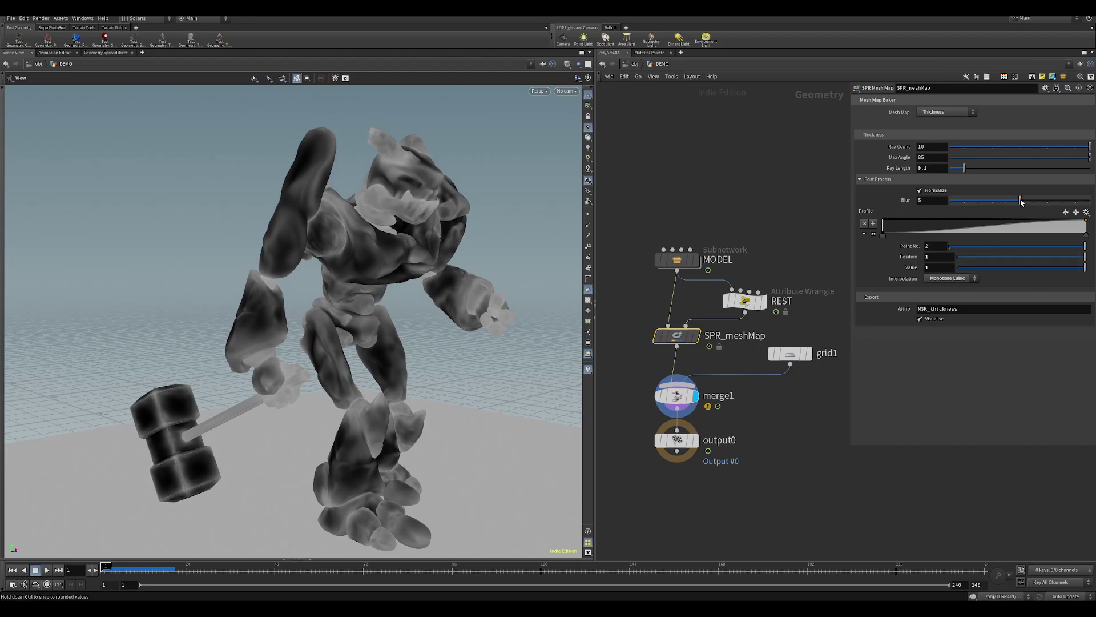
mouse_move(1021, 202)
left_mouse_down()
mouse_move(1062, 203)
mouse_move(951, 205)
mouse_move(1021, 204)
left_mouse_up()
Switch the mesh map to Normals, expand its post-process settings and set the output to RGB.
left_click(945, 113)
left_click(930, 147)
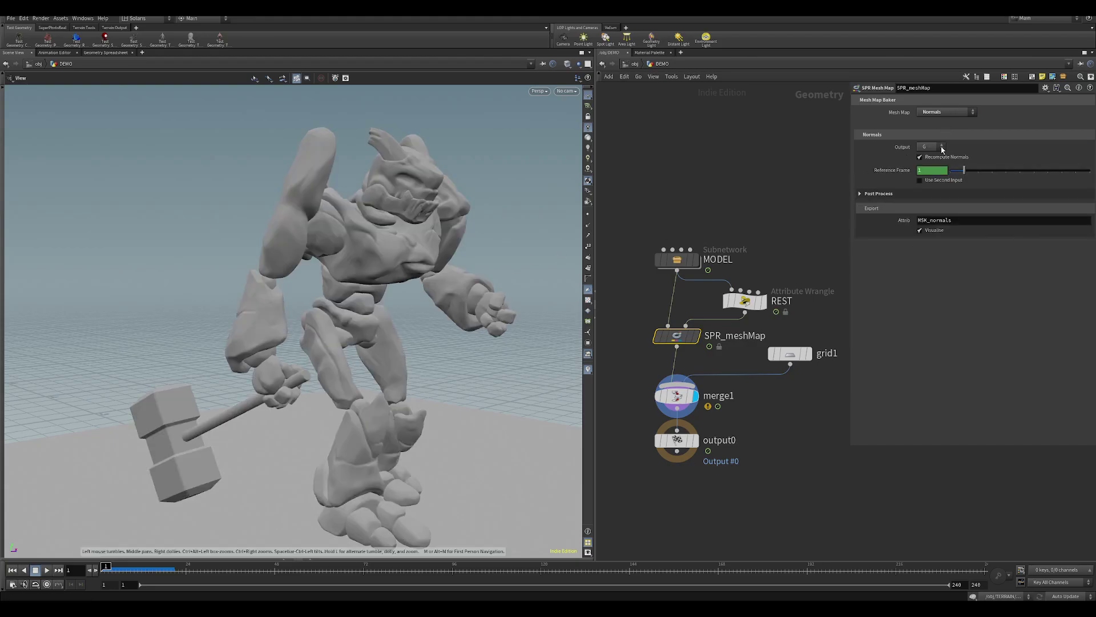
left_click(864, 195)
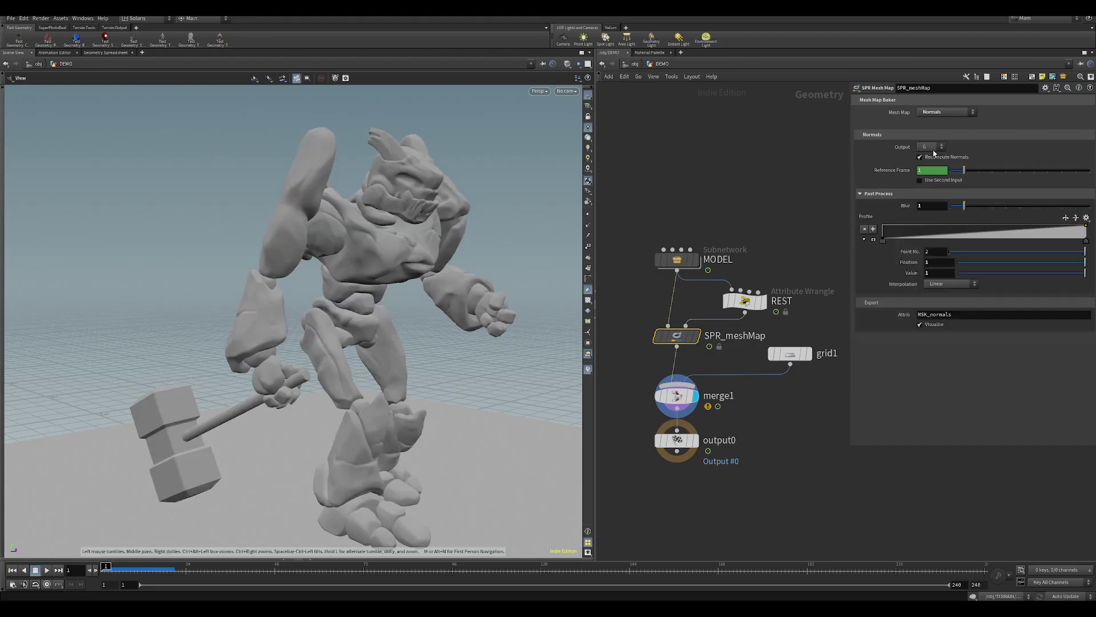
left_click(930, 147)
left_click(925, 181)
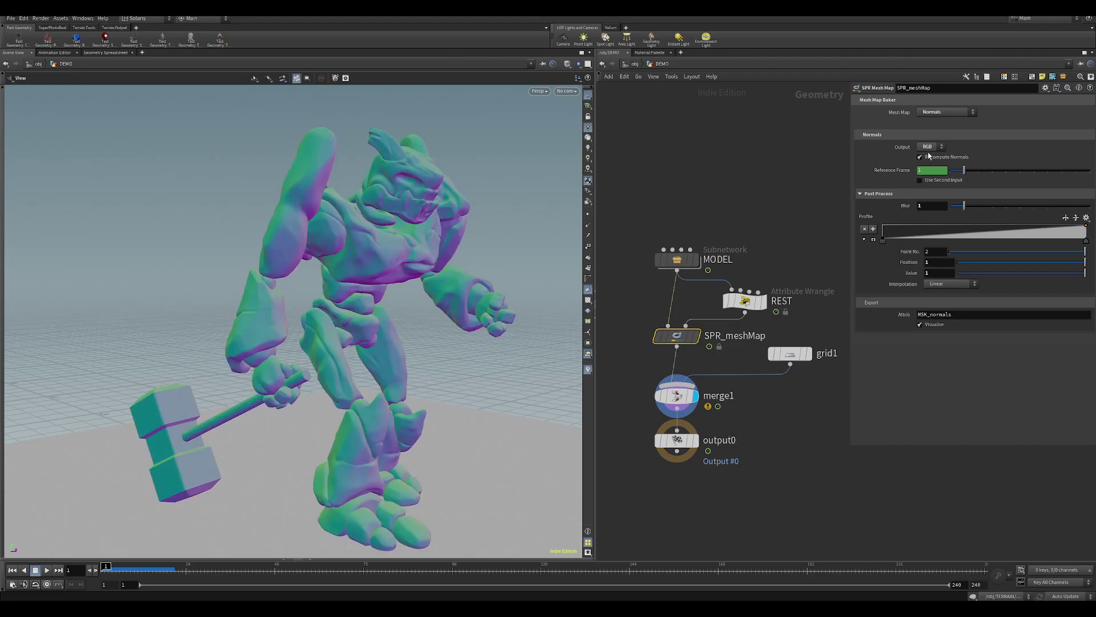
Set the normals output to G and narrow the profile ramp with its start point at position about 0.73.
left_click(936, 147)
left_click(928, 166)
left_click_drag(351, 236, 436, 135)
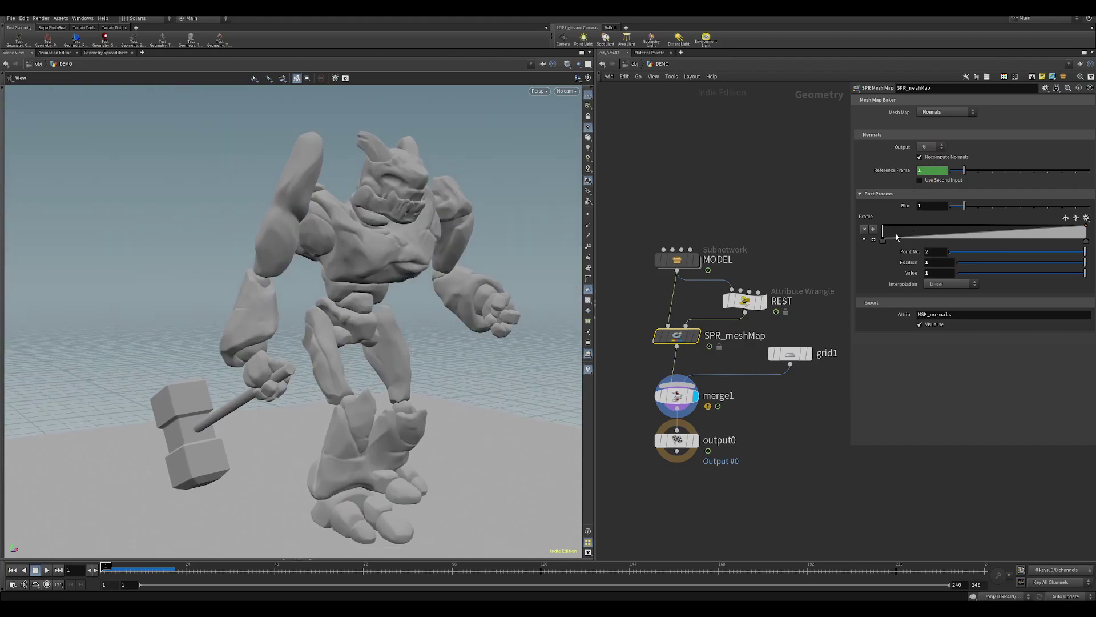
left_click_drag(884, 245, 1032, 241)
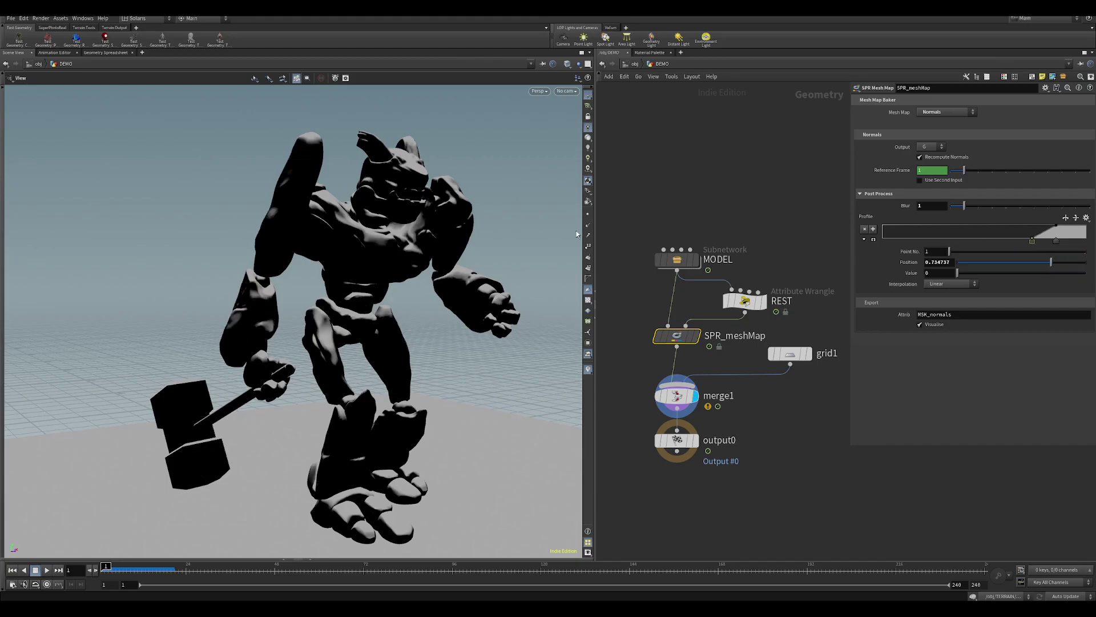
left_click_drag(528, 227, 429, 196)
left_click_drag(349, 237, 482, 173)
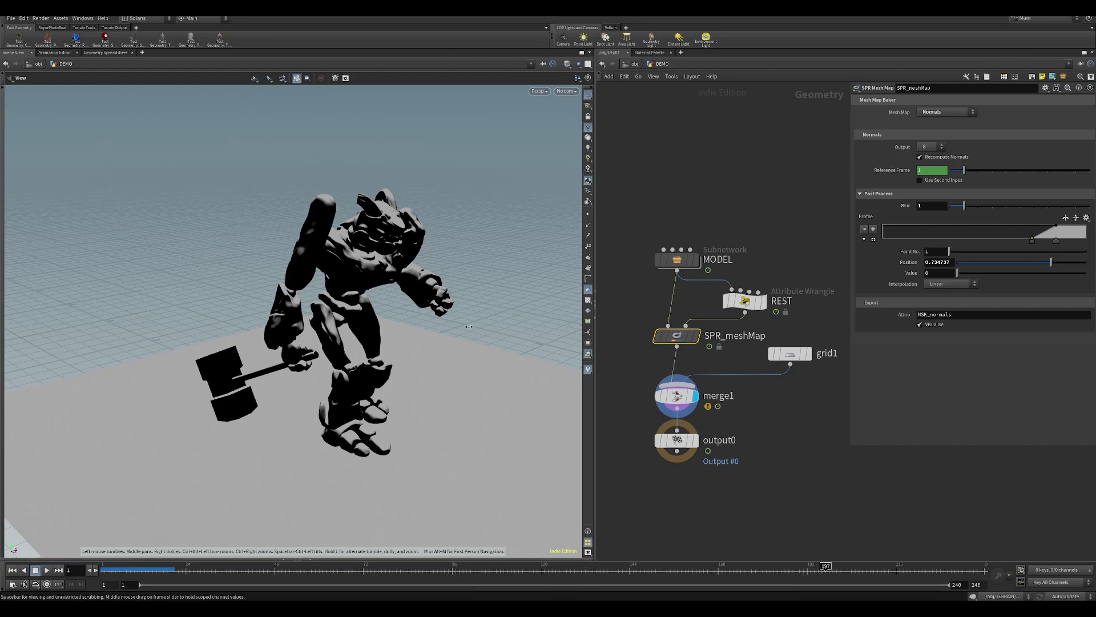
Frame the character in the viewport at frame 197 and examine the normals mask on that pose.
left_click_drag(461, 223, 318, 242)
right_click_drag(318, 242, 307, 241)
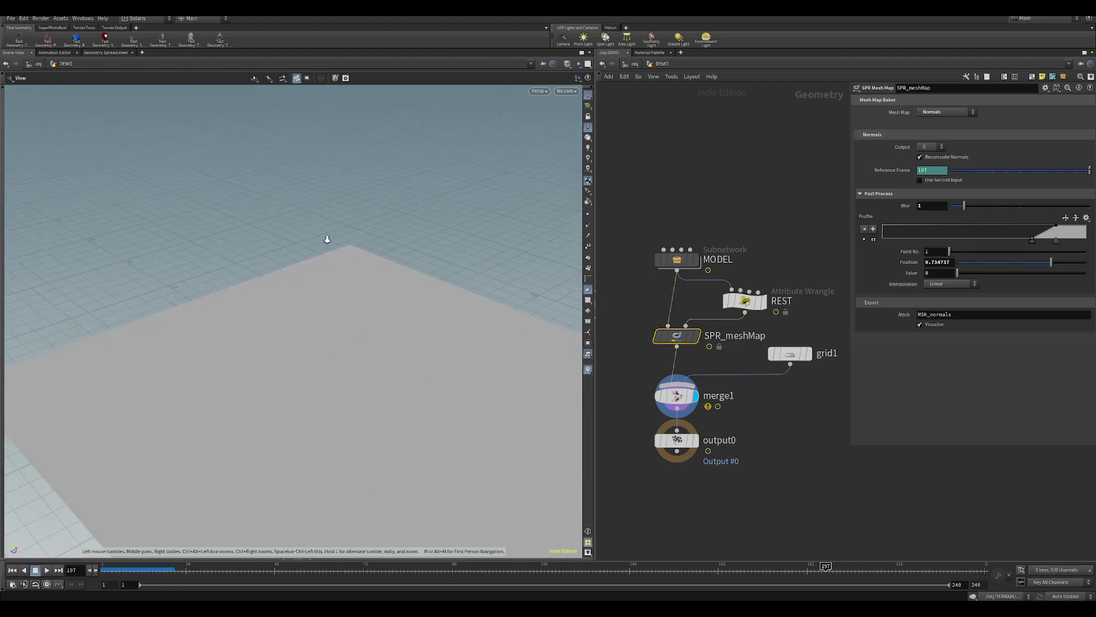
key("f")
left_click_drag(468, 321, 451, 317)
right_click_drag(451, 317, 510, 277)
left_click_drag(510, 277, 514, 247)
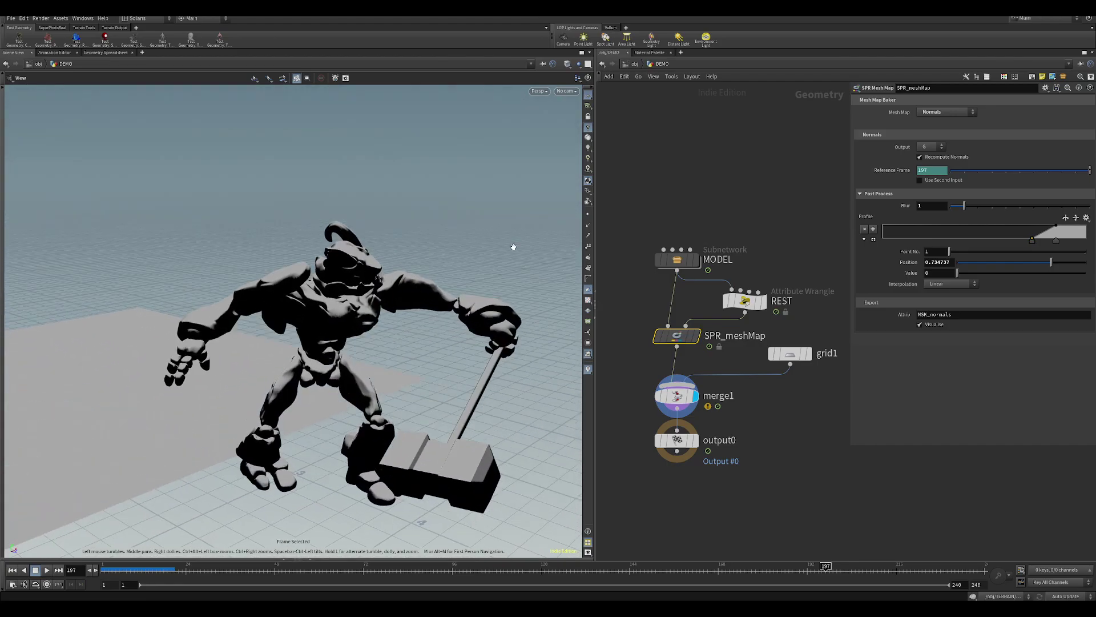
Set the normals reference frame to the expression $FSTART and inspect the mask on the character.
left_click(913, 172)
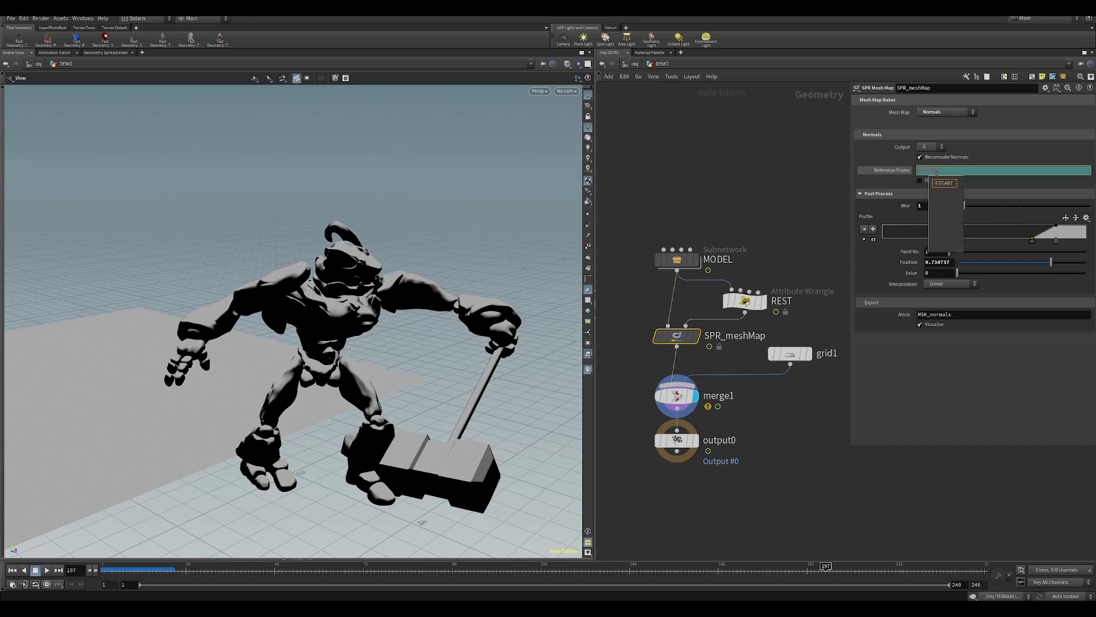
type("START")
key("Return")
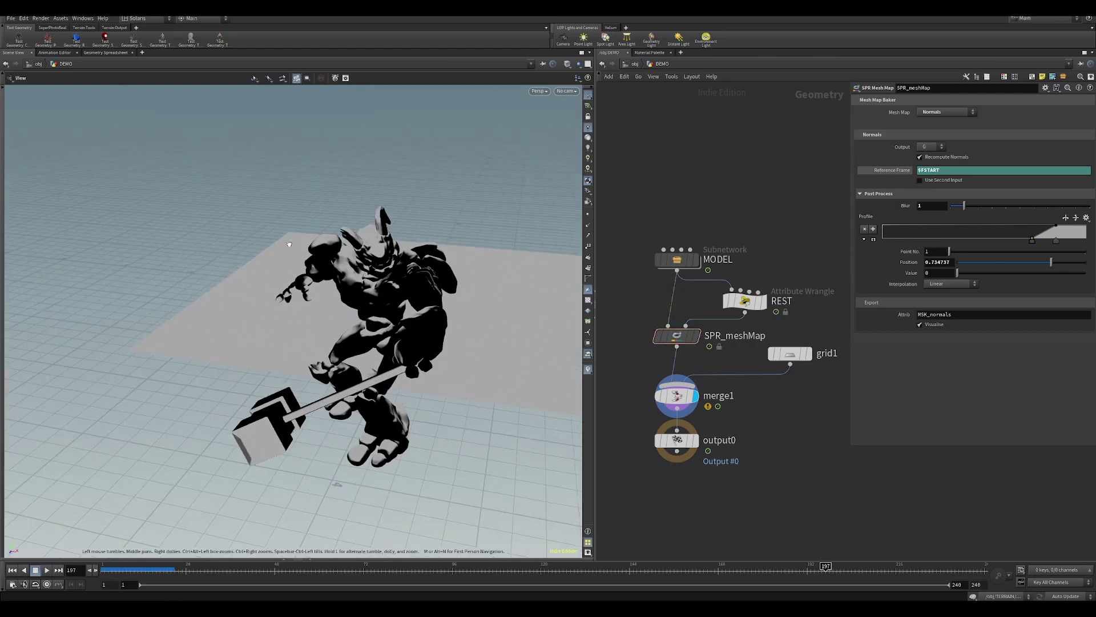
left_click_drag(289, 245, 298, 275)
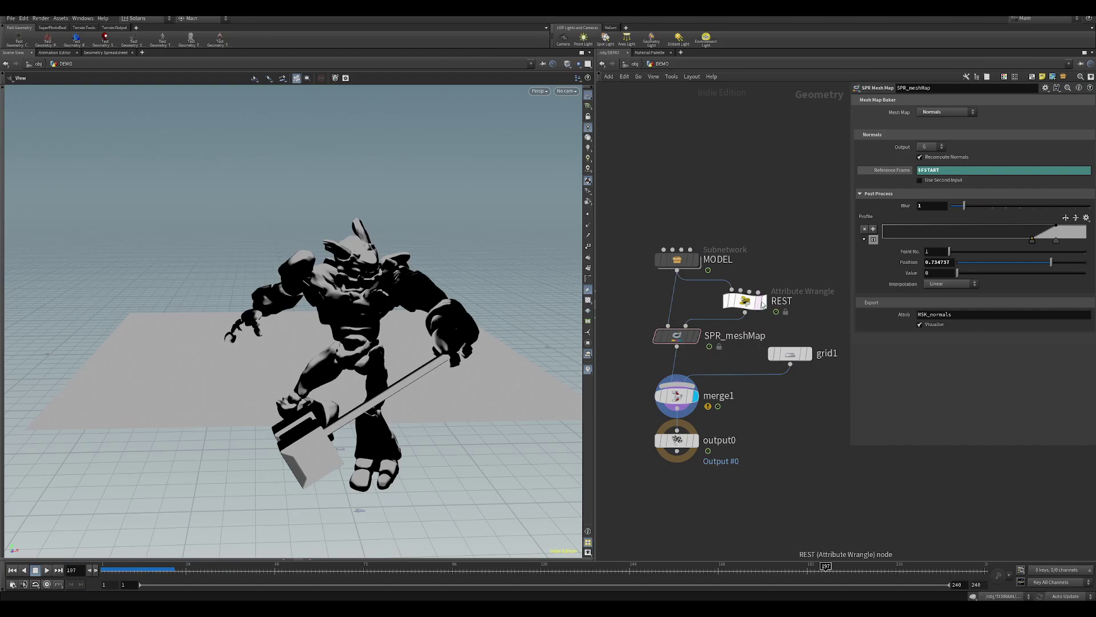
Display the MODEL node and the REST wrangle in turn to compare the animated and rest poses.
left_click(683, 262)
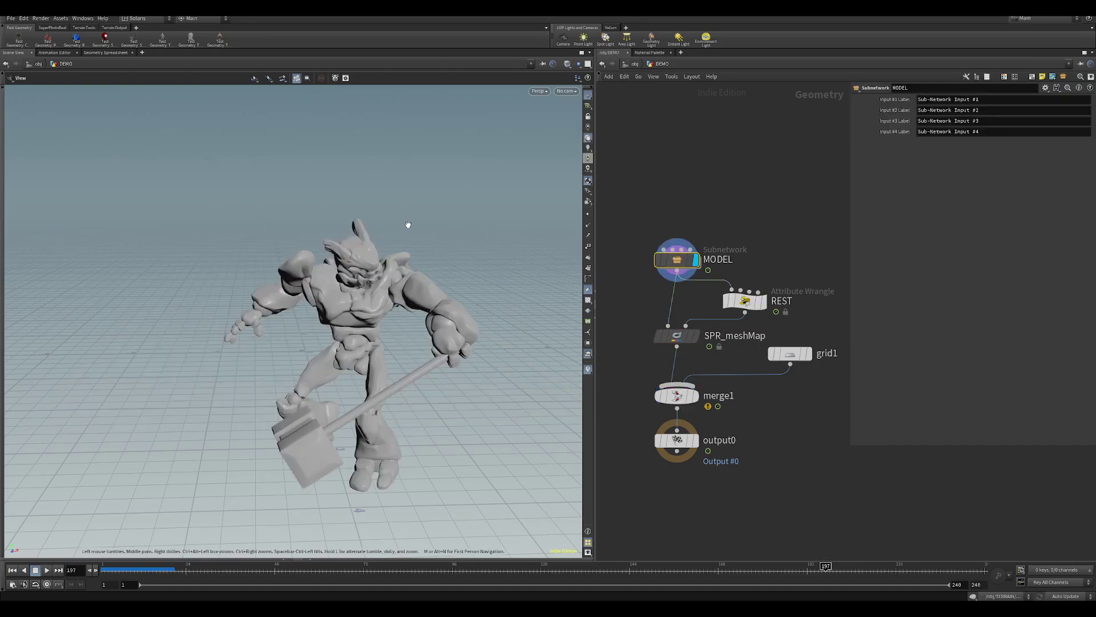
left_click(762, 301)
left_click(745, 303)
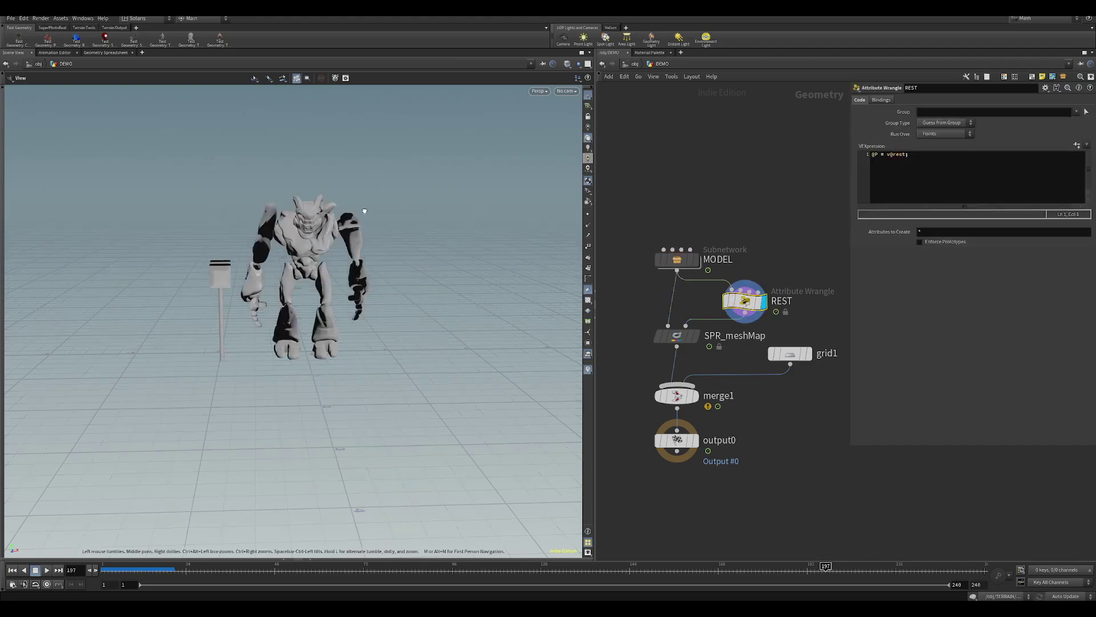
Display the SPR_meshMap node and enable Use Second Input for its normals map.
left_click(696, 338)
left_click(680, 337)
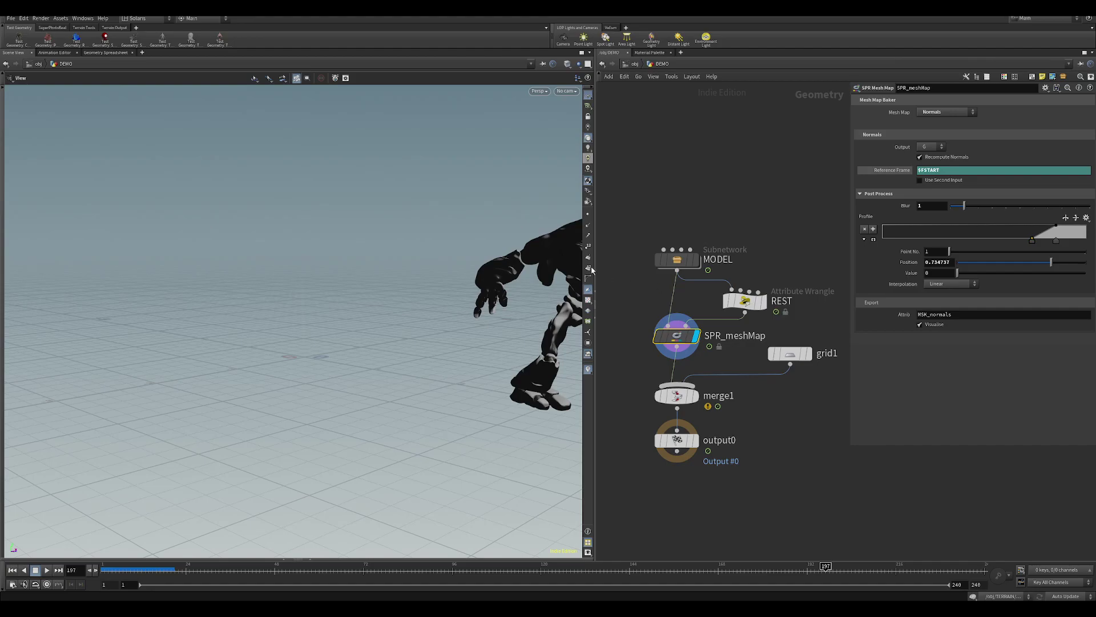
middle_click_drag(438, 166, 219, 173)
left_click_drag(218, 173, 332, 203)
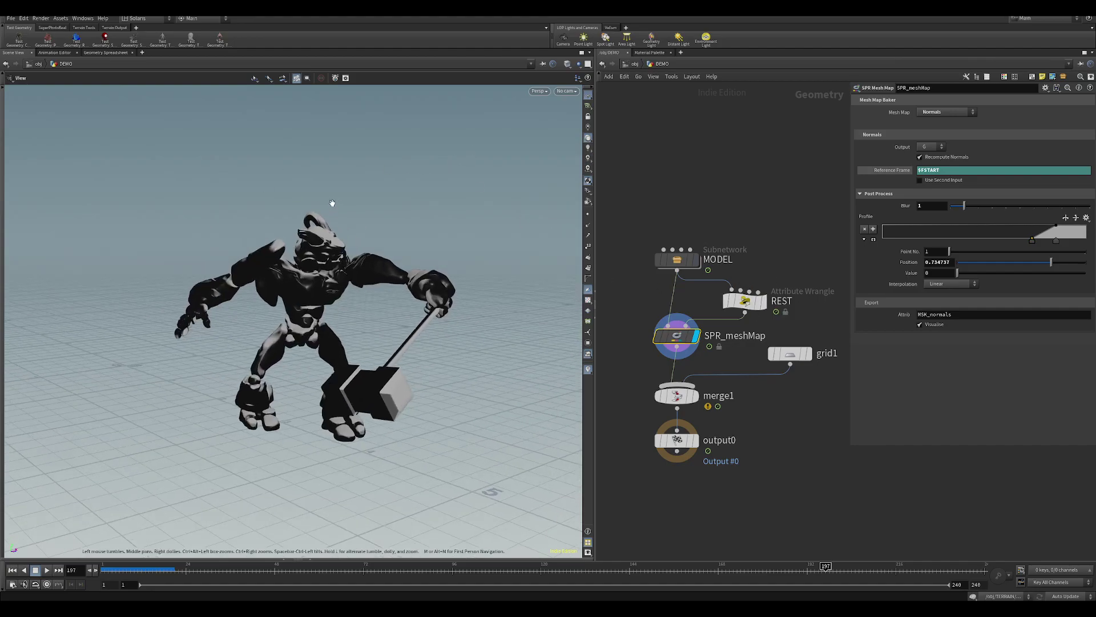
left_click(940, 183)
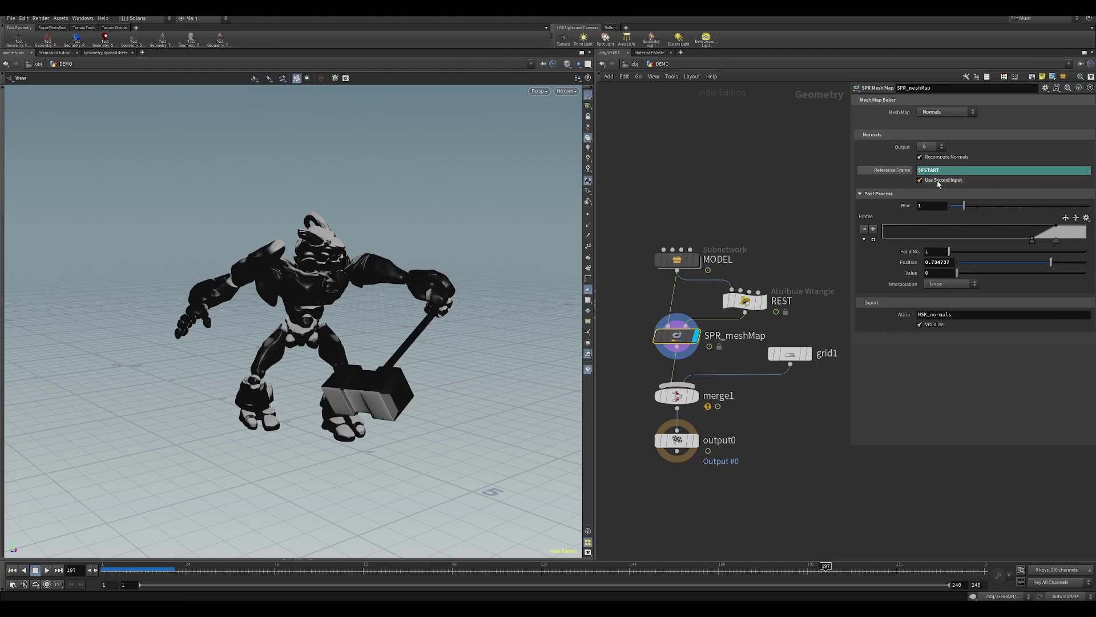
mouse_move(519, 218)
left_mouse_down()
mouse_move(403, 197)
mouse_move(361, 229)
left_mouse_up()
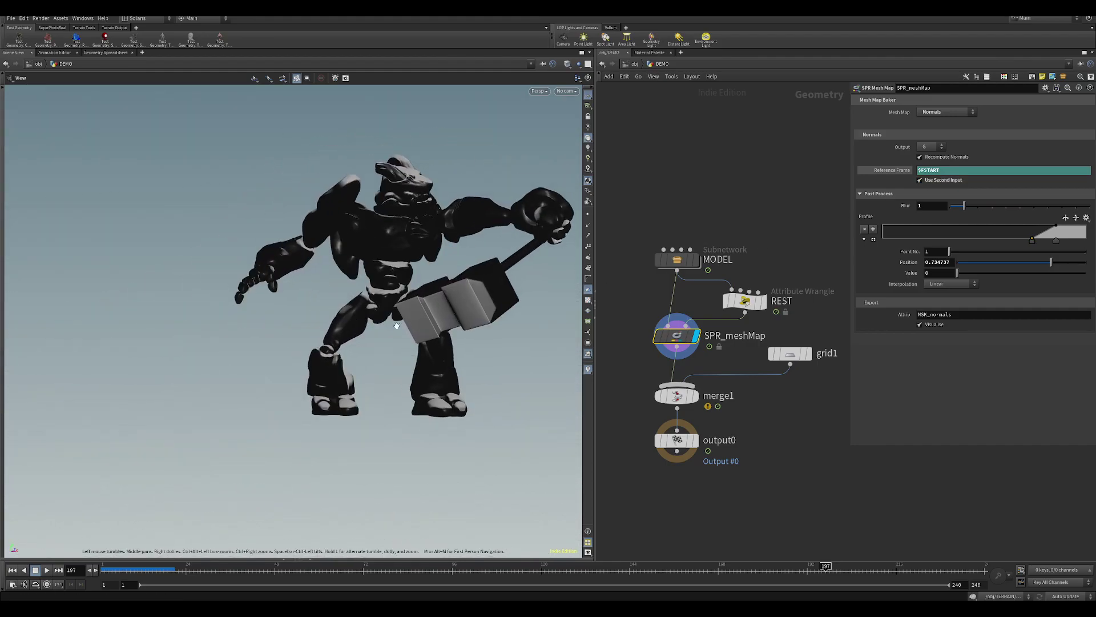
Display the REST wrangle again and return to SPR_meshMap to compare the rest pose with the normals mask.
left_click(750, 306)
left_click(749, 306)
left_click_drag(269, 246, 288, 262)
left_click(684, 339)
left_click(683, 339)
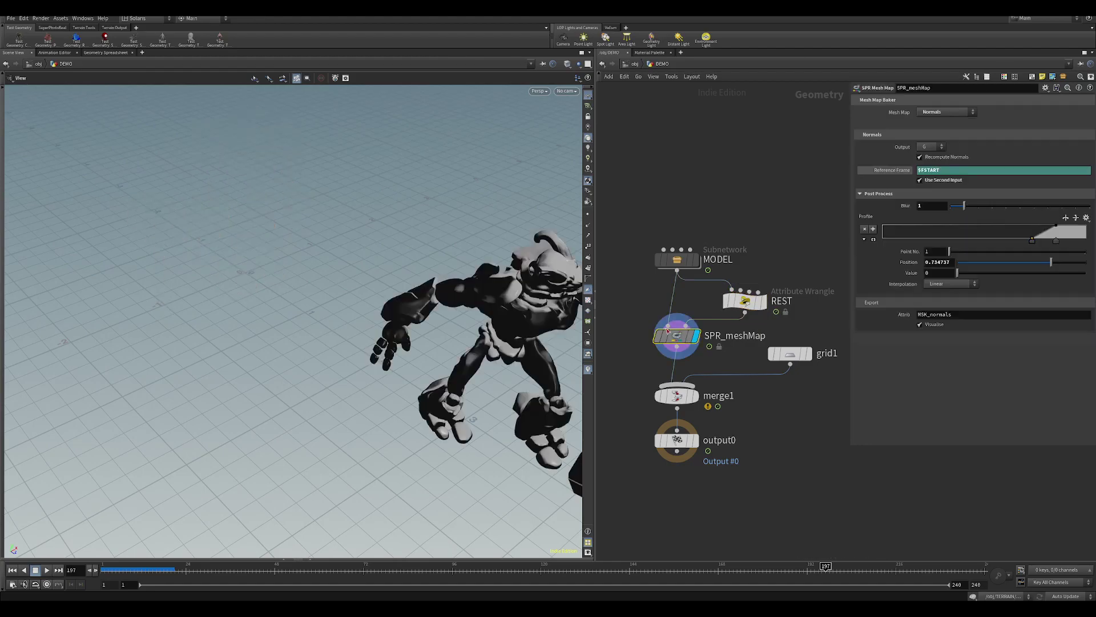
Frame the whole character and inspect the normals mask at frames 173 and 134.
middle_click_drag(498, 262, 280, 251)
scroll(280, 252, "down", 3)
left_click_drag(281, 251, 257, 238)
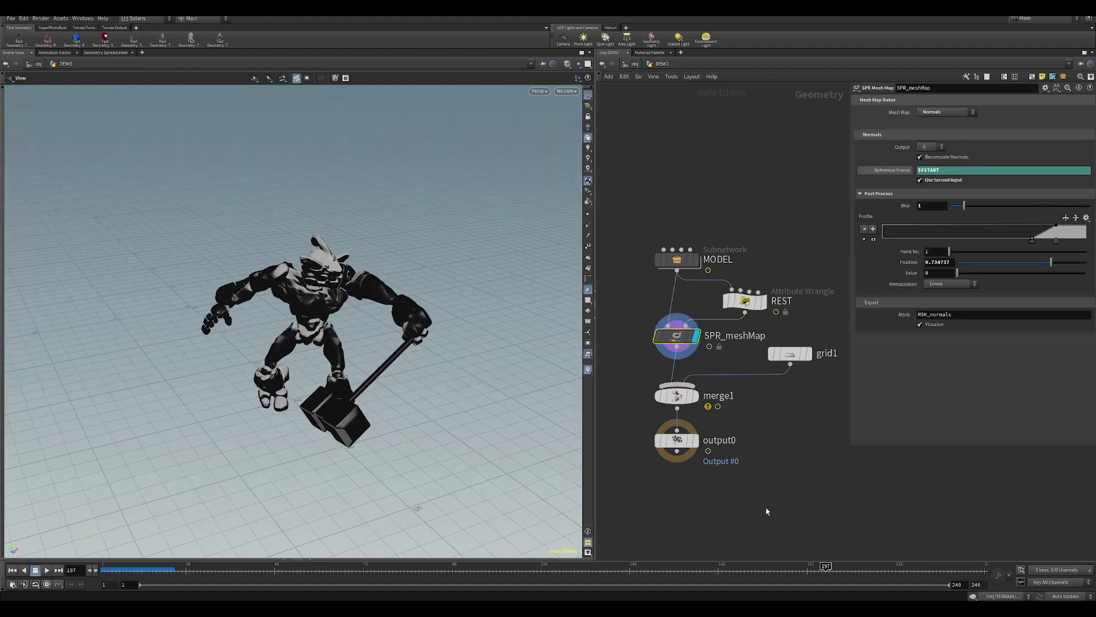
left_click(736, 570)
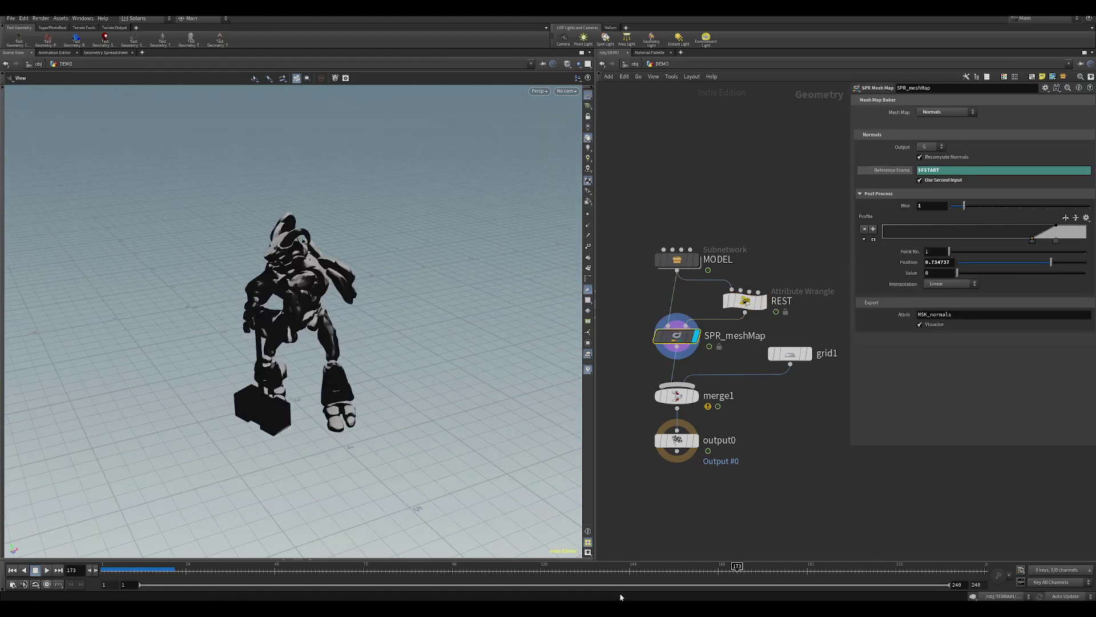
left_click(592, 569)
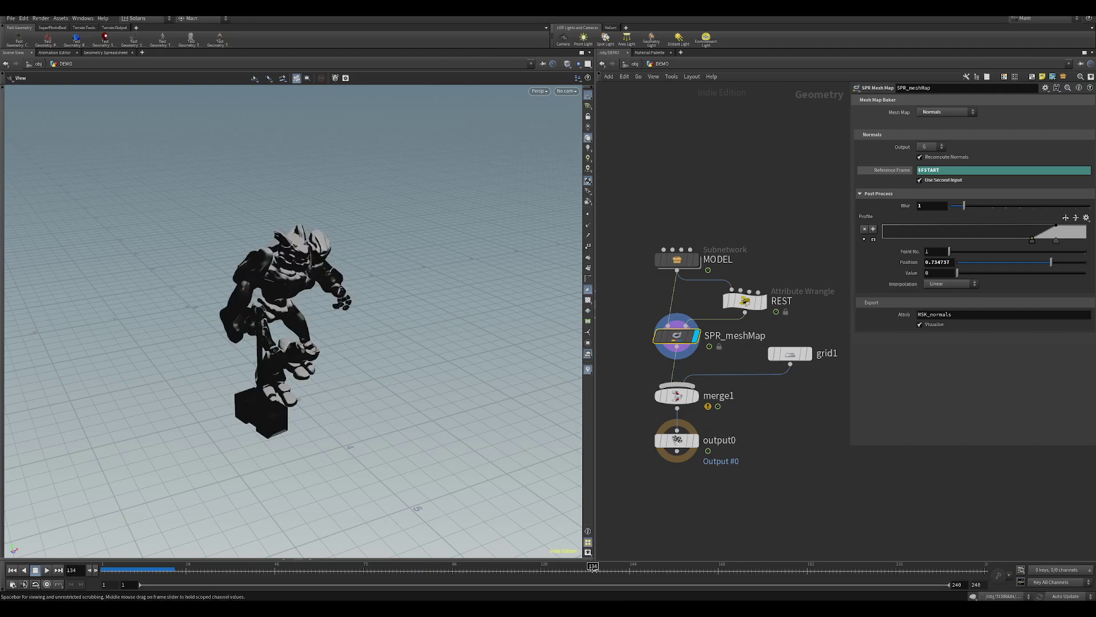
left_click_drag(384, 257, 483, 251)
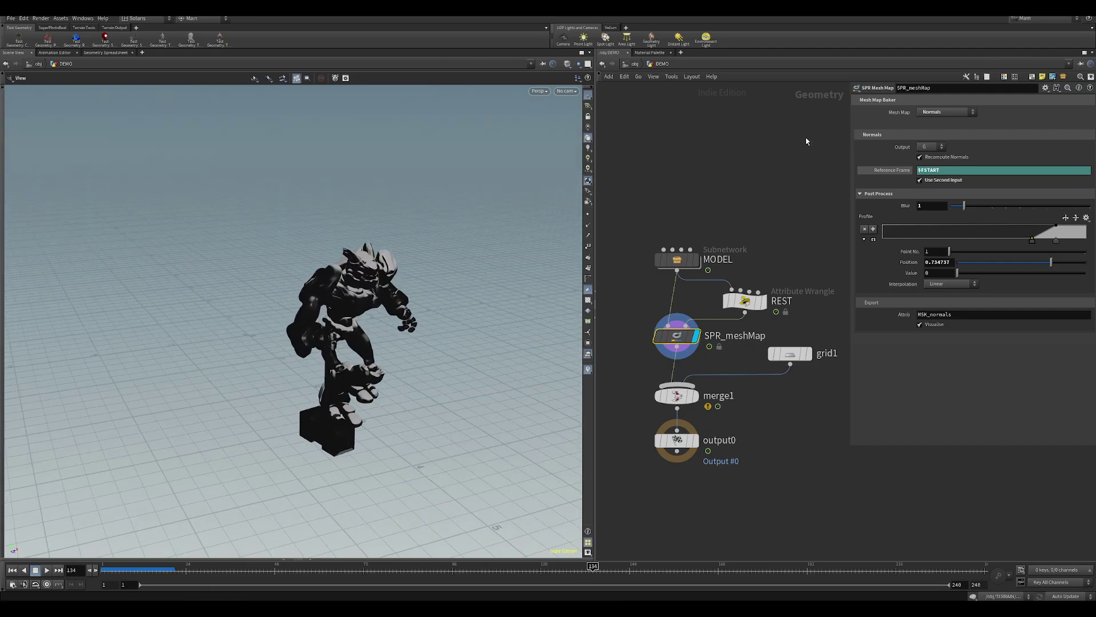
Switch the SPR_meshMap node's mesh map to ID and try different Seed values for the character's part colours.
left_click(944, 111)
left_click(934, 155)
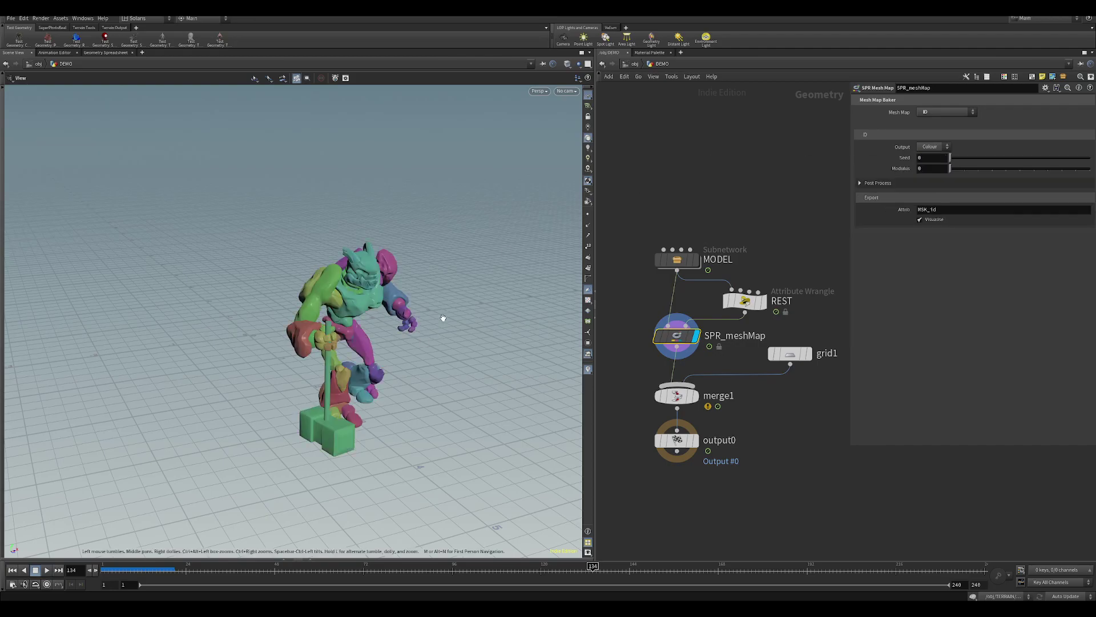
left_click_drag(441, 318, 384, 237)
scroll(405, 278, "up", 3)
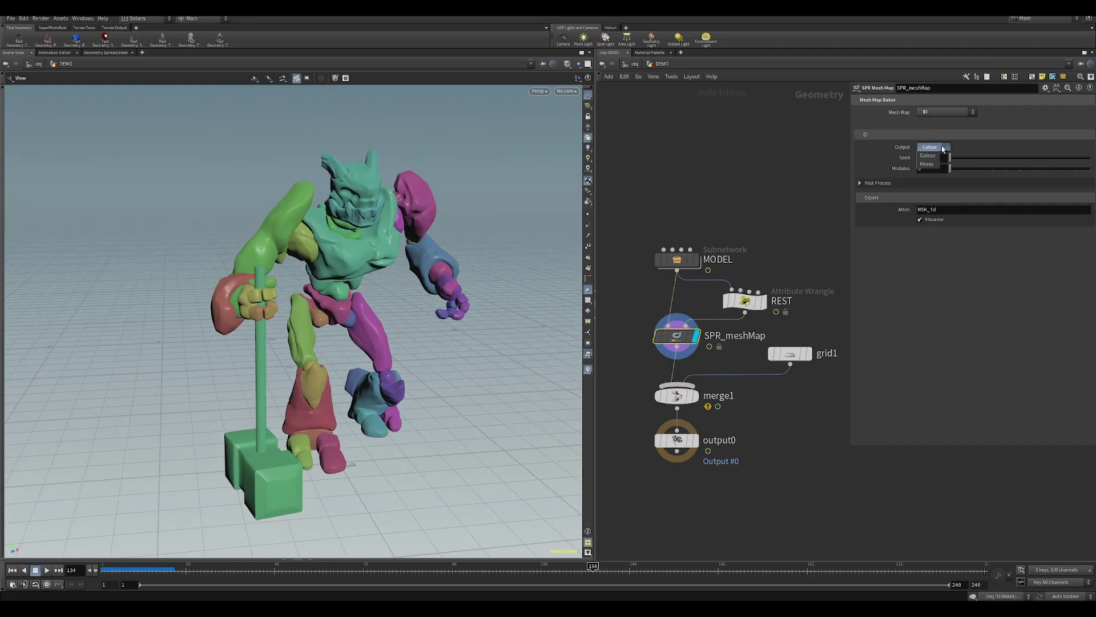
left_click_drag(950, 159, 953, 160)
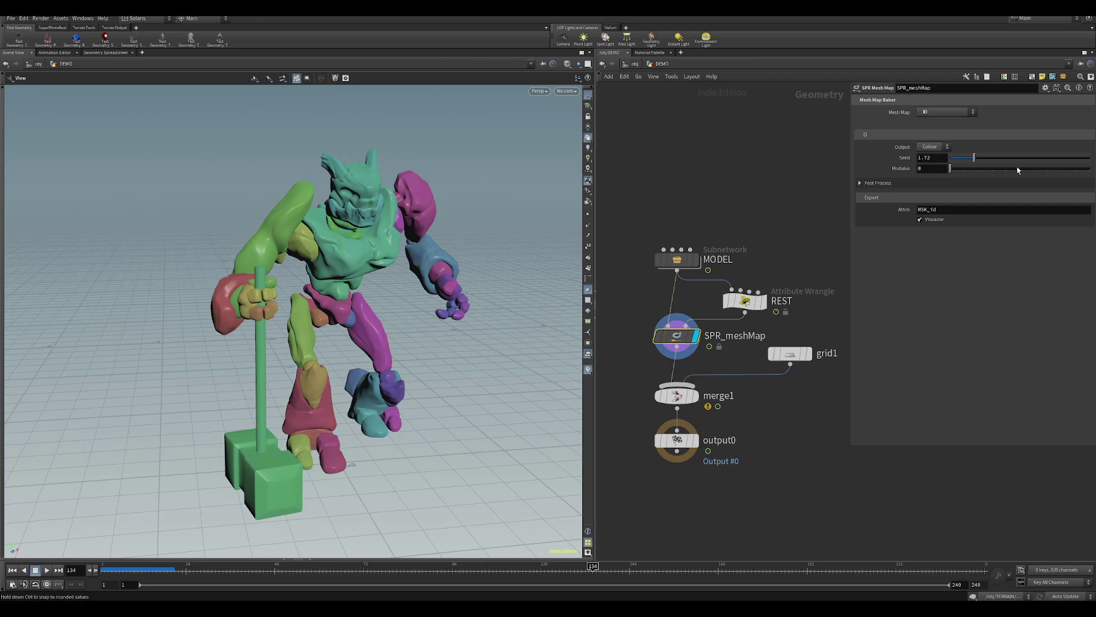
left_click_drag(1020, 170, 963, 168)
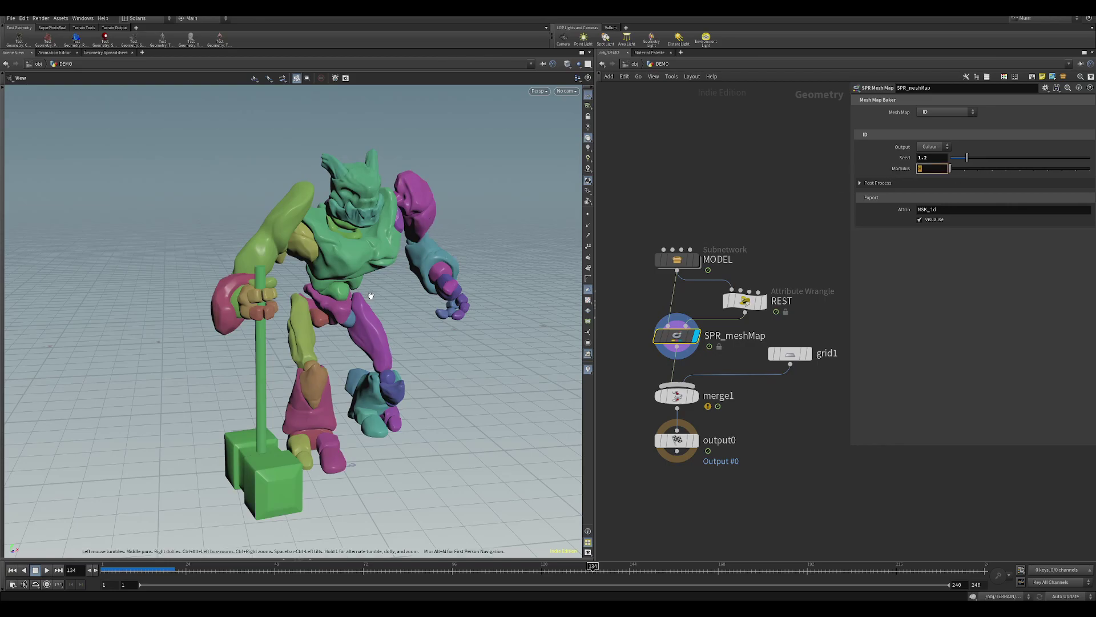
Step the ID map's Modulus through 1, 2 and 3, and set its Seed to 5.98.
left_click_drag(961, 172, 967, 173)
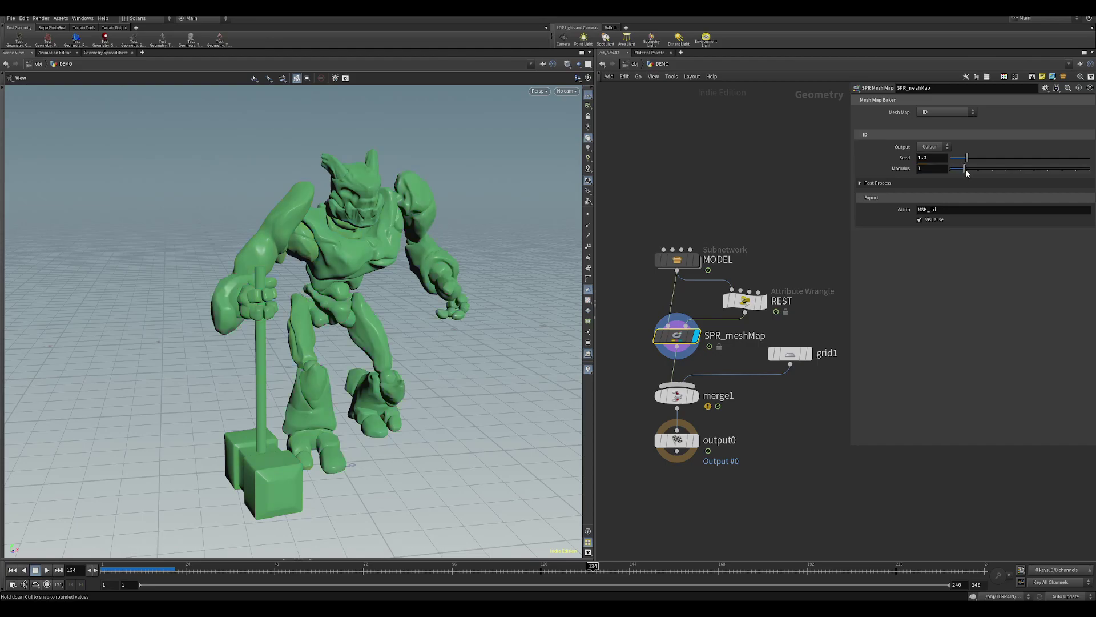
left_click_drag(406, 269, 325, 239)
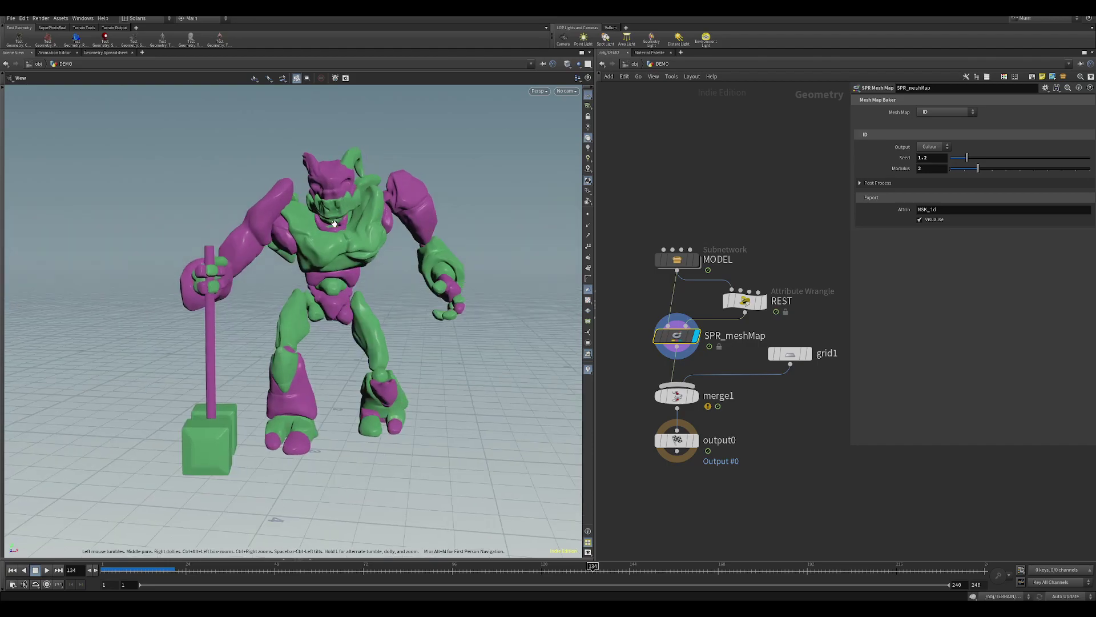
left_click(996, 170)
left_click_drag(411, 215, 469, 235)
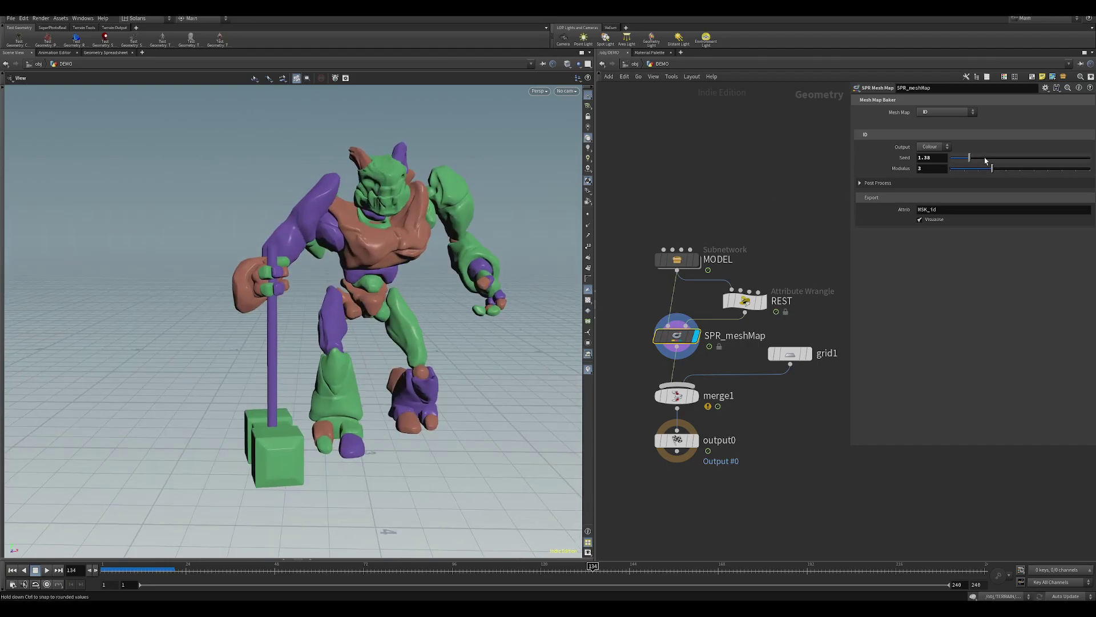
left_click_drag(989, 162, 1034, 162)
Set the ID map's Output to Mono and Modulus to 5, and inspect the greyscale IDs on the character.
left_click(942, 147)
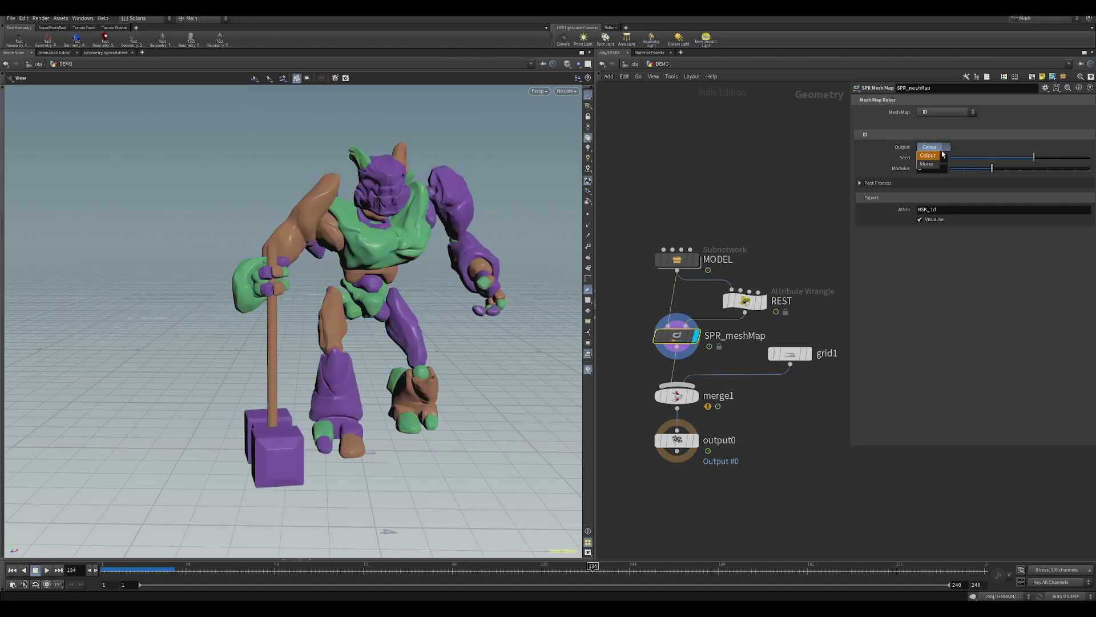
left_click(930, 167)
left_click_drag(486, 226, 434, 204)
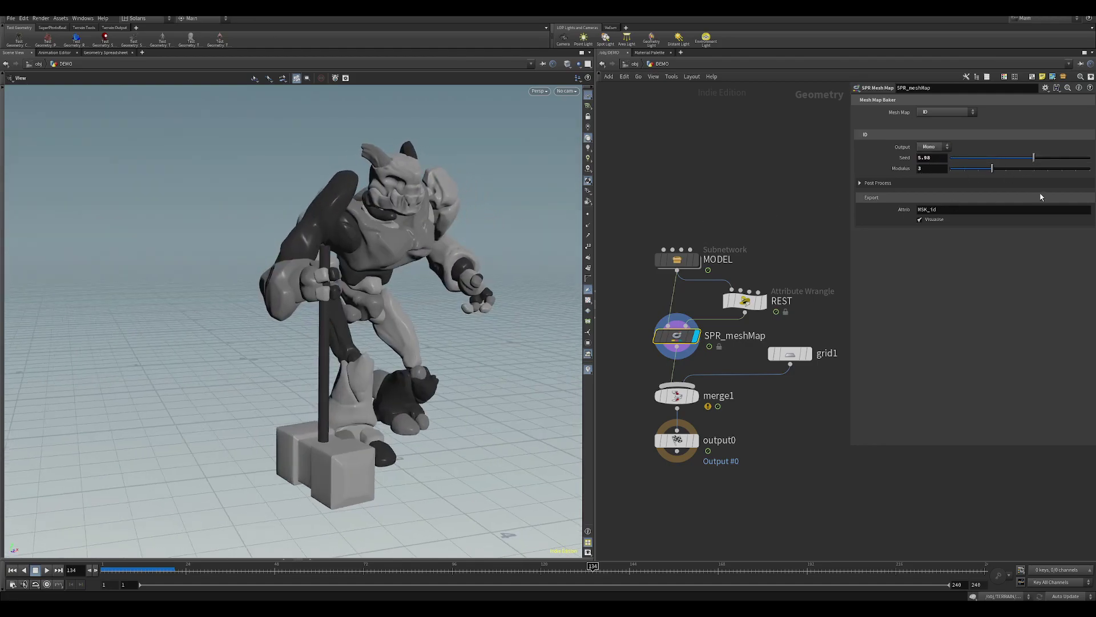
mouse_move(1015, 170)
left_mouse_down()
mouse_move(1065, 170)
mouse_move(993, 172)
left_mouse_up()
left_click(1018, 169)
scroll(737, 212, "down", 5)
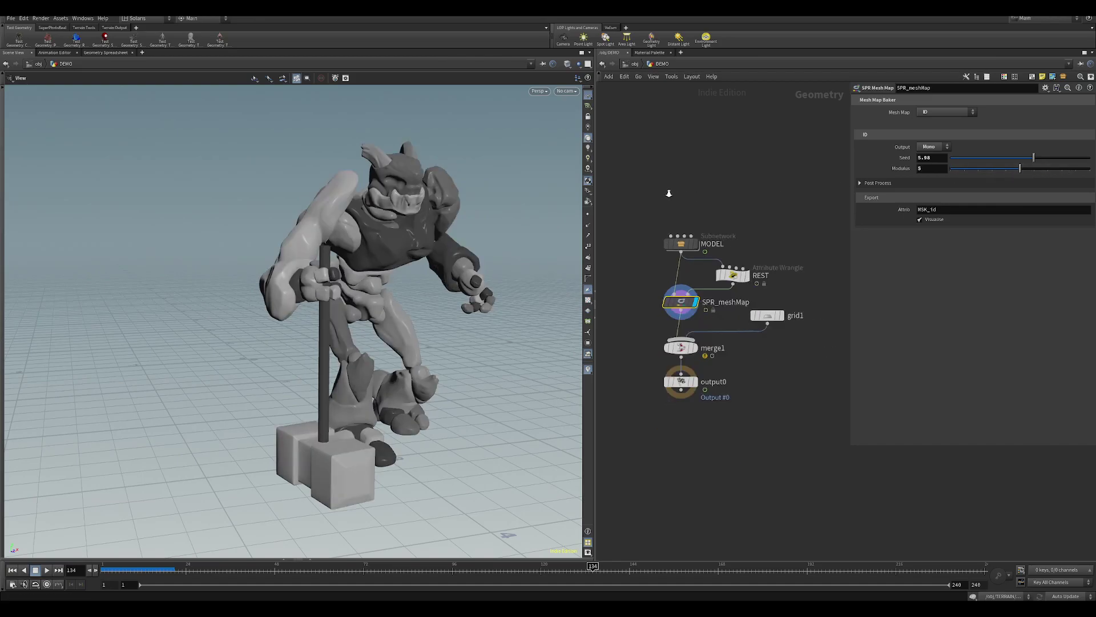
left_click_drag(486, 208, 471, 237)
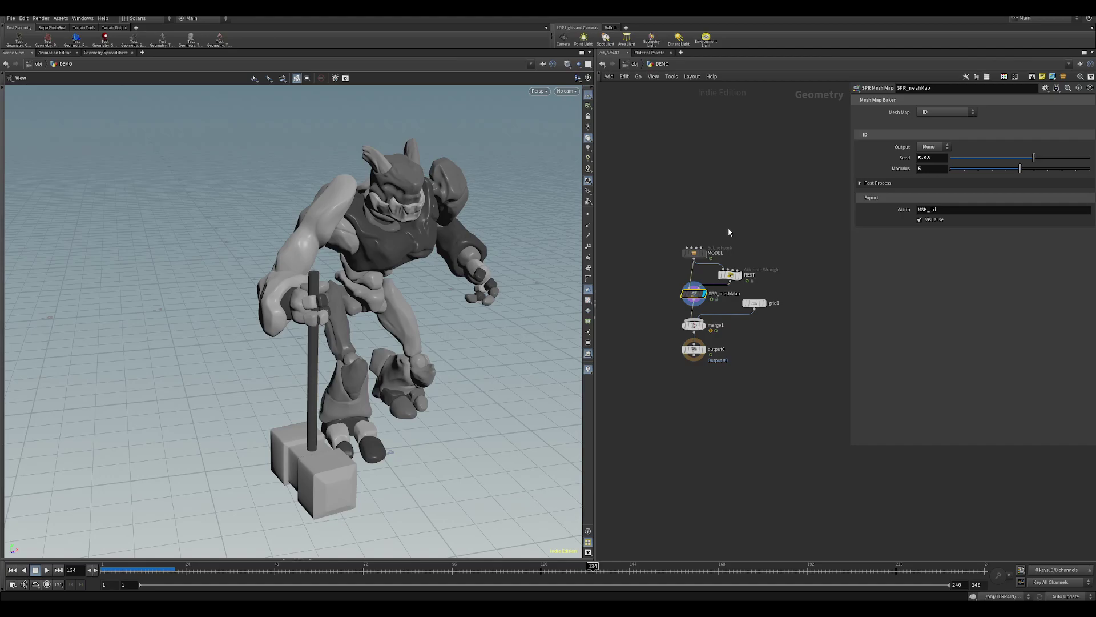
middle_click_drag(753, 203, 731, 205)
left_click_drag(435, 219, 474, 217)
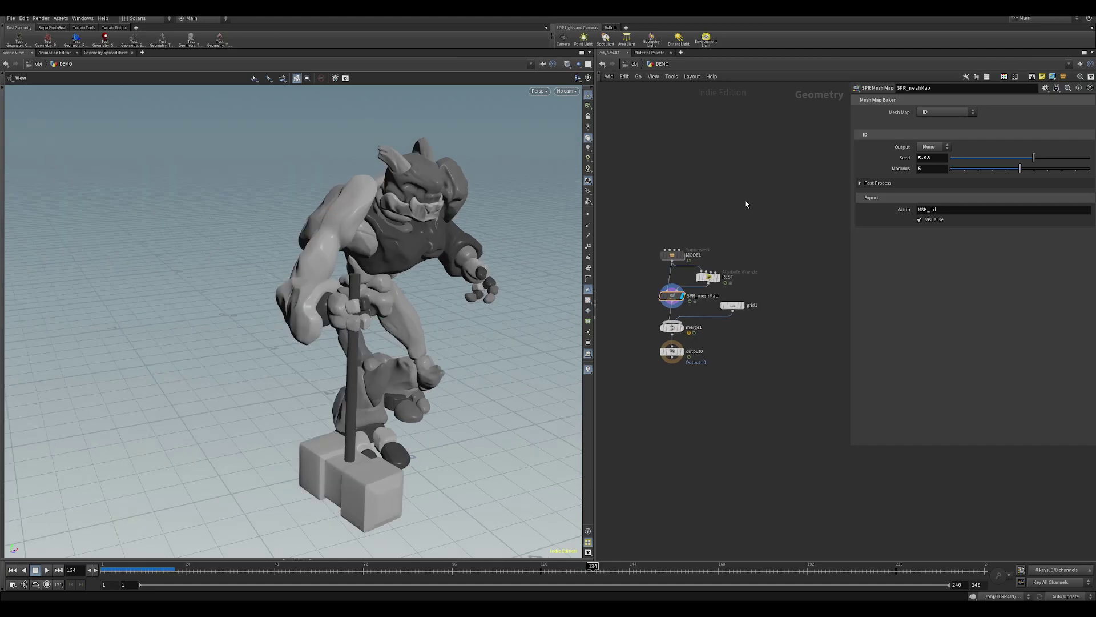
Leave the DEMO network, open the TERRAIN geometry network and frame the whole terrain.
key("u")
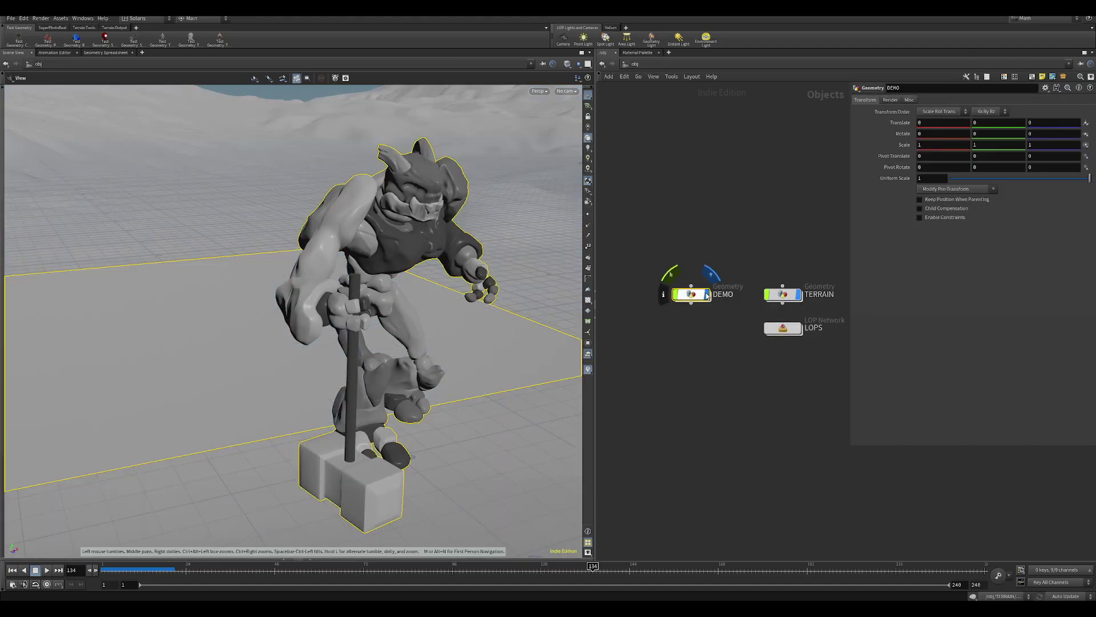
middle_click_drag(784, 247, 752, 246)
double_click(753, 293)
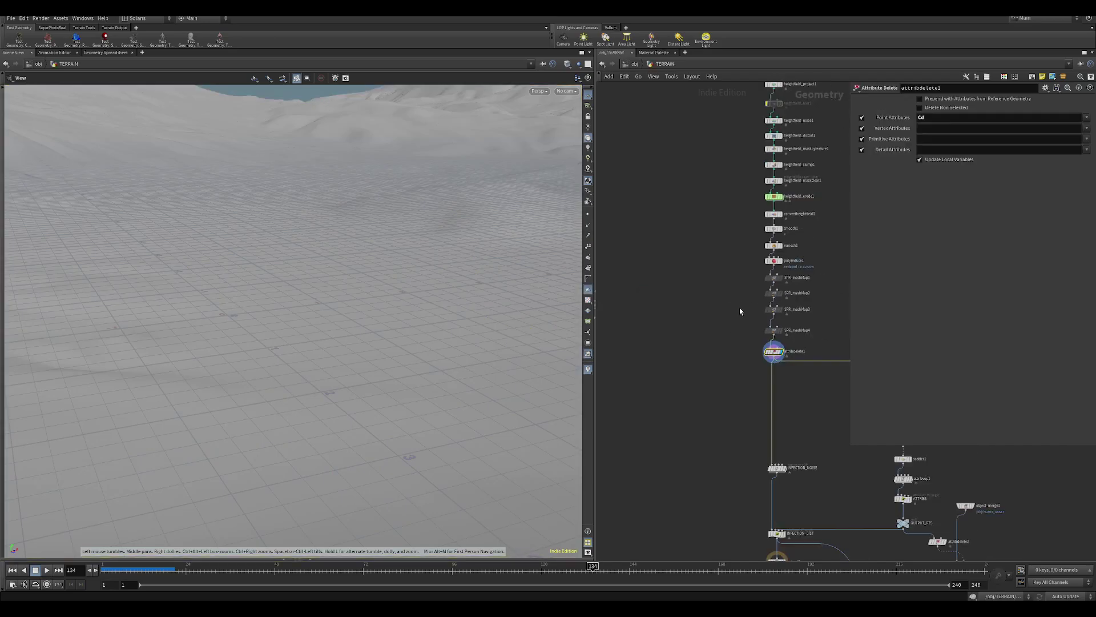
key("h")
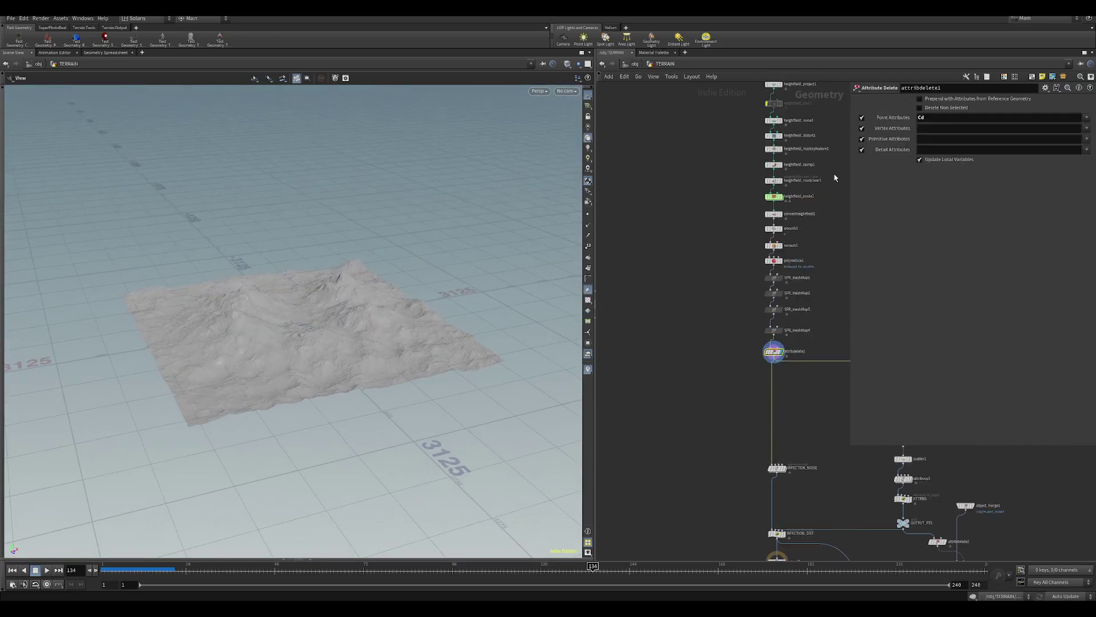
middle_click_drag(835, 161, 731, 379)
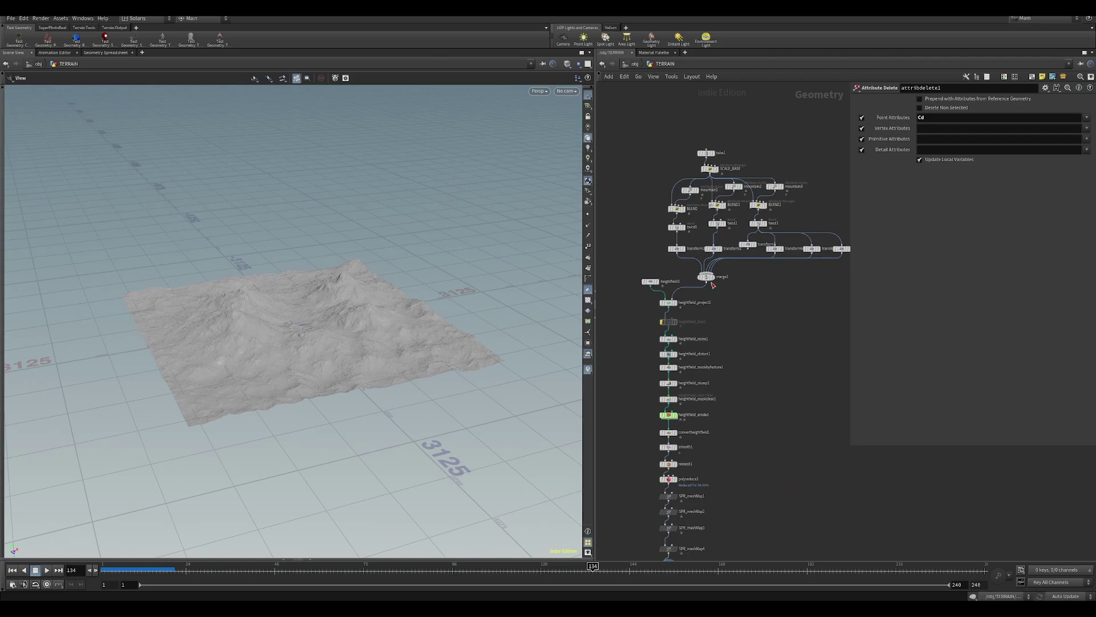
Display the tube1 cone, the first branch's blend node and the deformer below it to examine how a mountain is built.
left_click(714, 153)
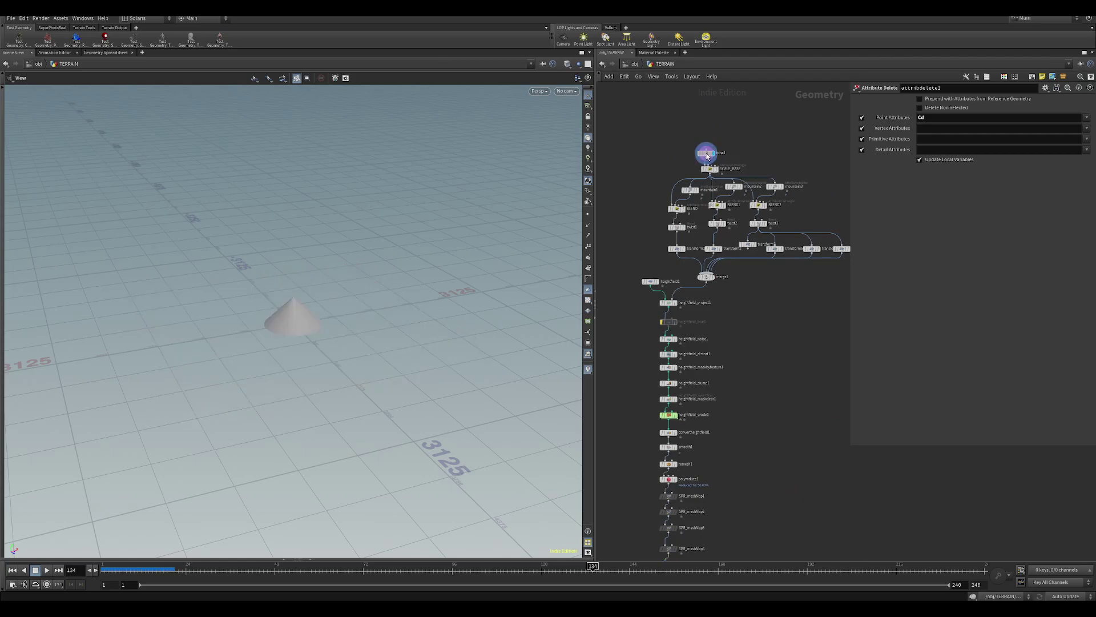
left_click(707, 155)
scroll(385, 254, "up", 4)
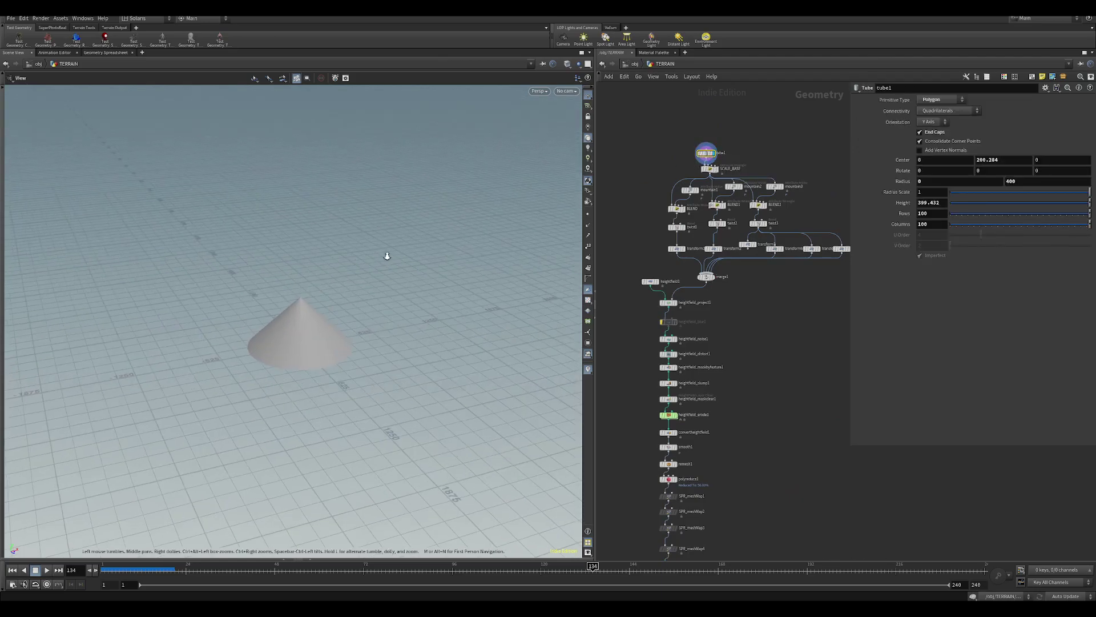
left_click(699, 193)
left_click(685, 212)
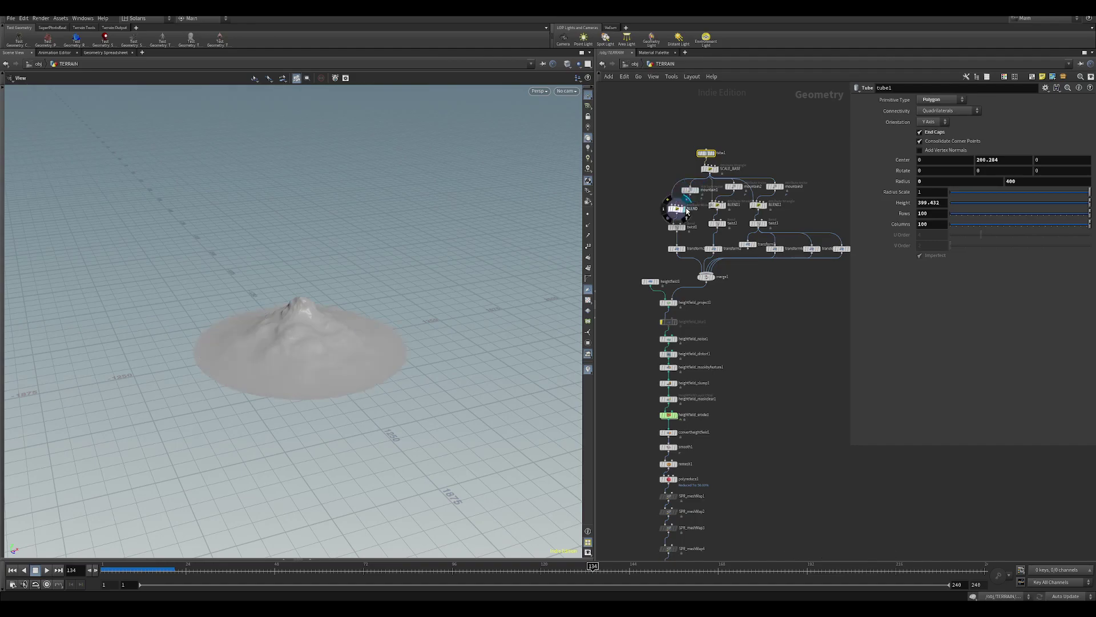
left_click(684, 228)
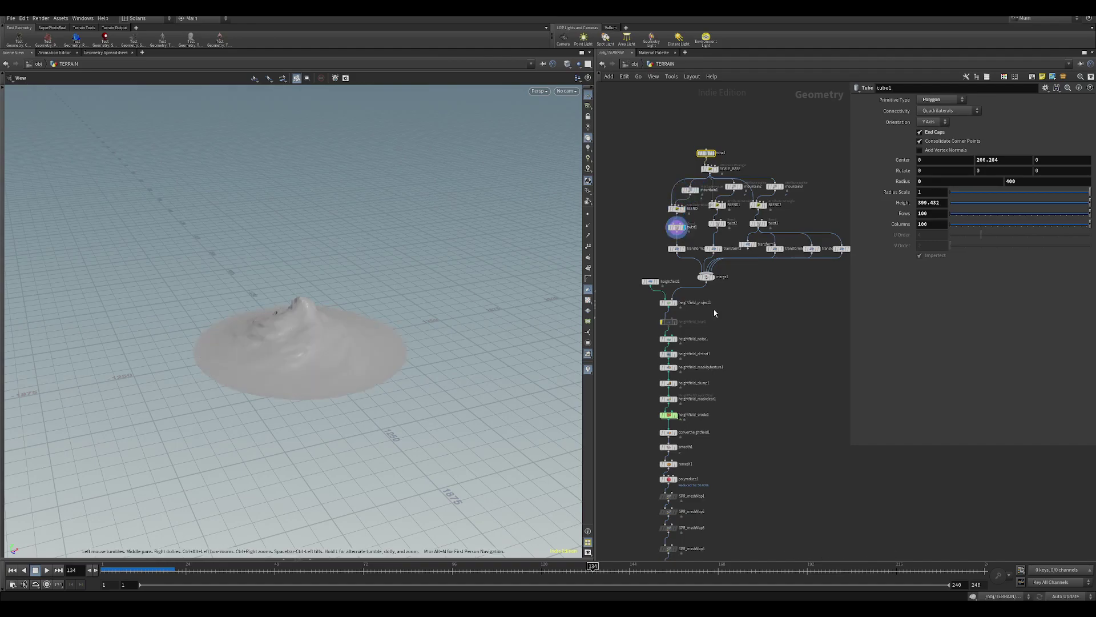
Display the merge1 node and view the merged mountains through camera cam1.
left_click(714, 278)
left_click(707, 278)
left_click_drag(467, 337, 427, 297)
left_click(555, 91)
left_click(577, 130)
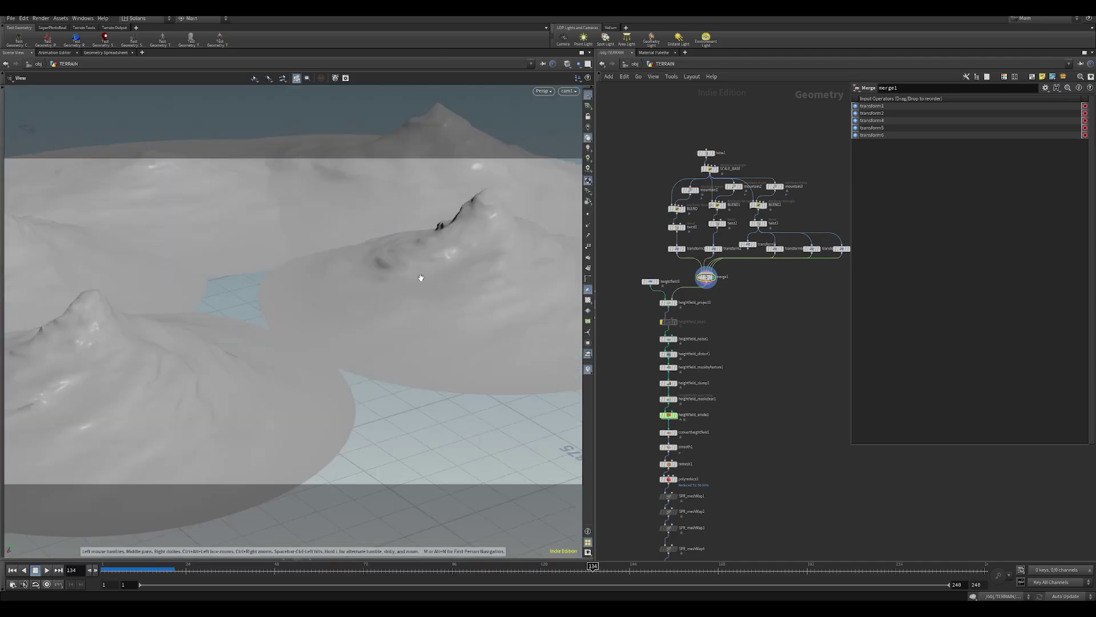
Display the polyreduce1 node and examine the eroded, reduced terrain mesh.
middle_click_drag(754, 319, 790, 219)
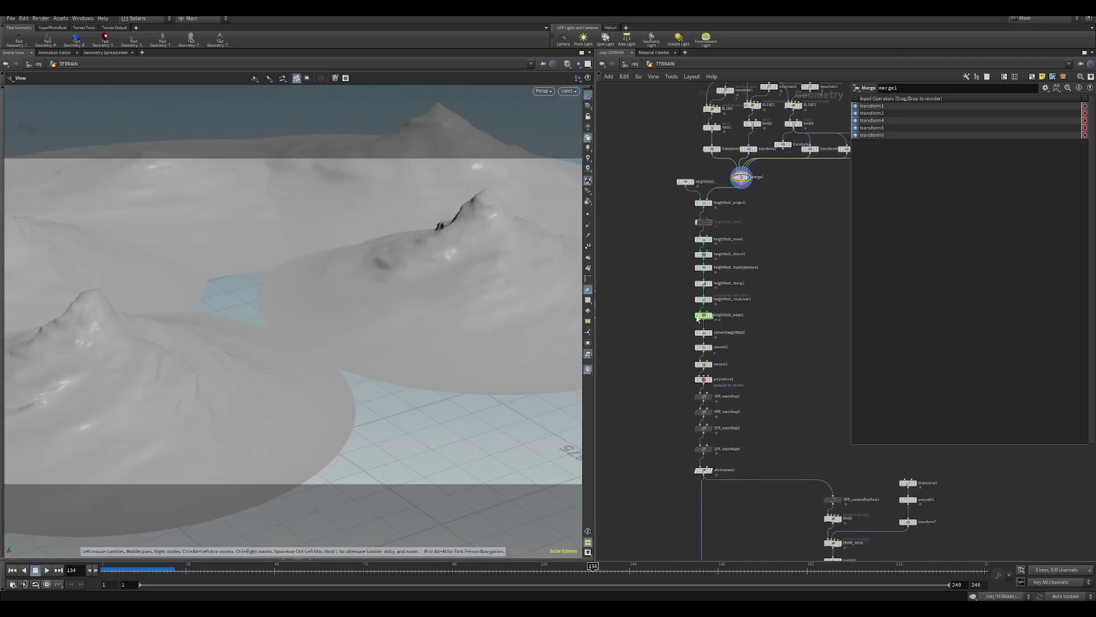
scroll(698, 313, "up", 5)
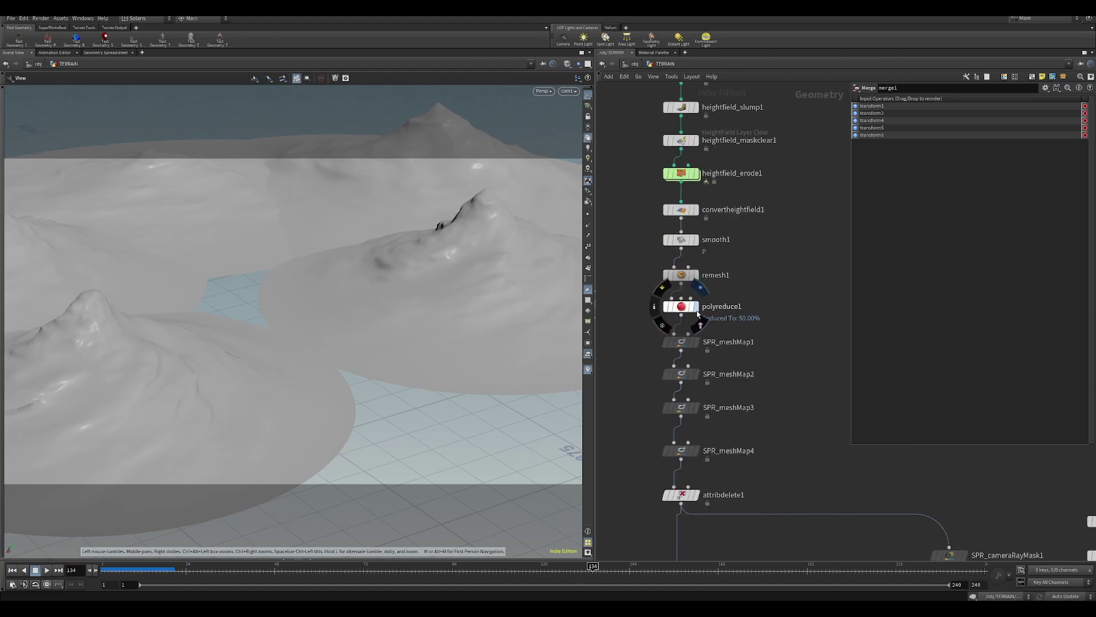
left_click(697, 313)
left_click_drag(465, 277, 403, 260)
middle_click_drag(662, 350, 670, 299)
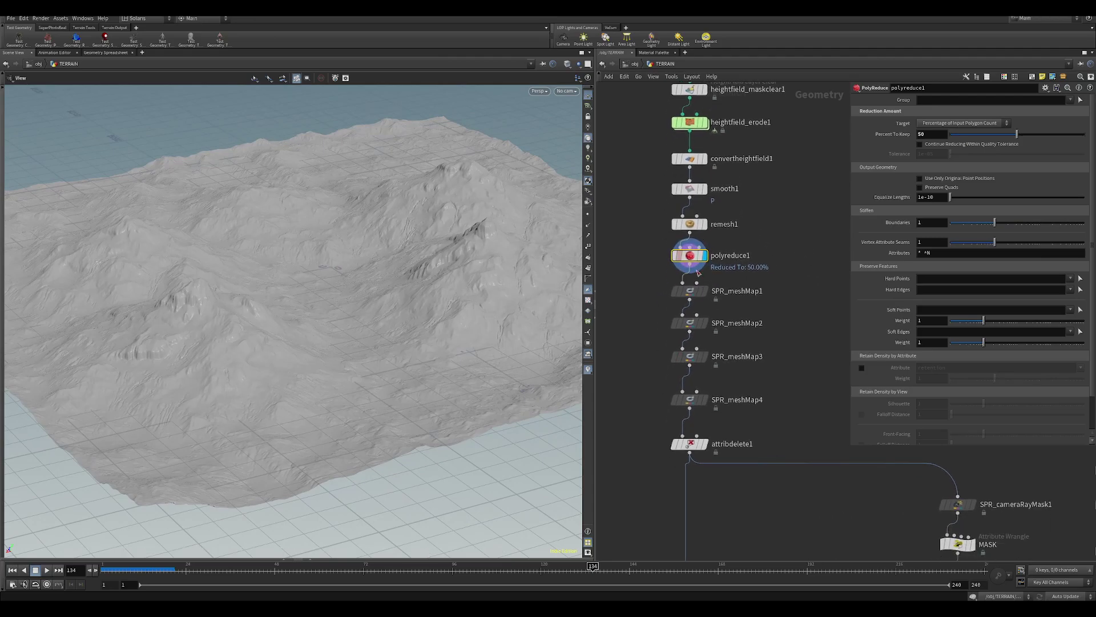
mouse_move(693, 258)
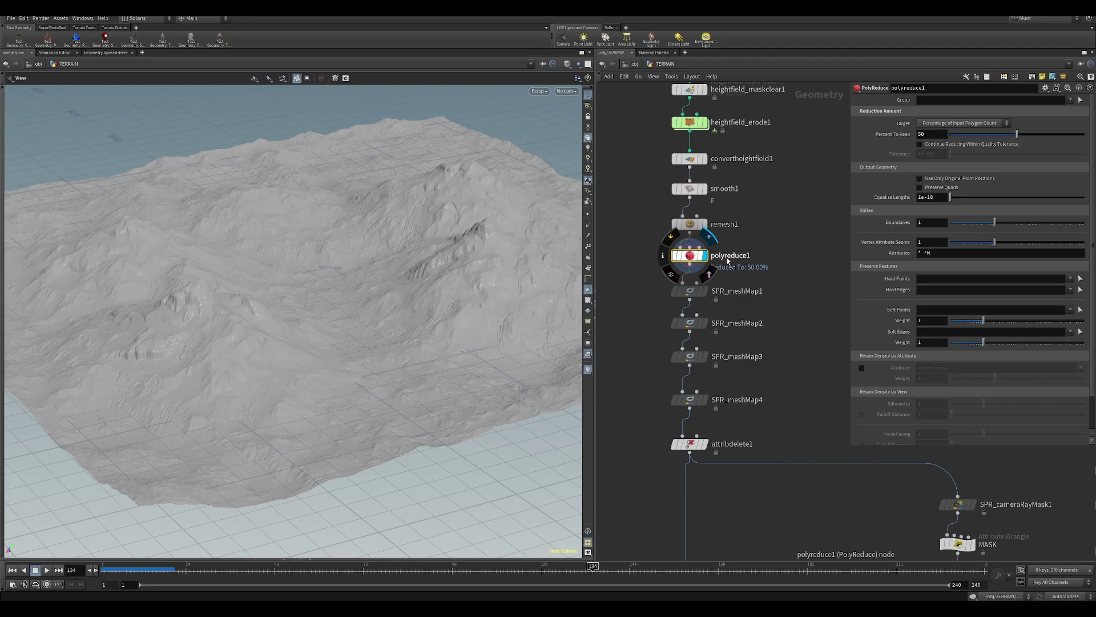
middle_click_drag(784, 247, 781, 237)
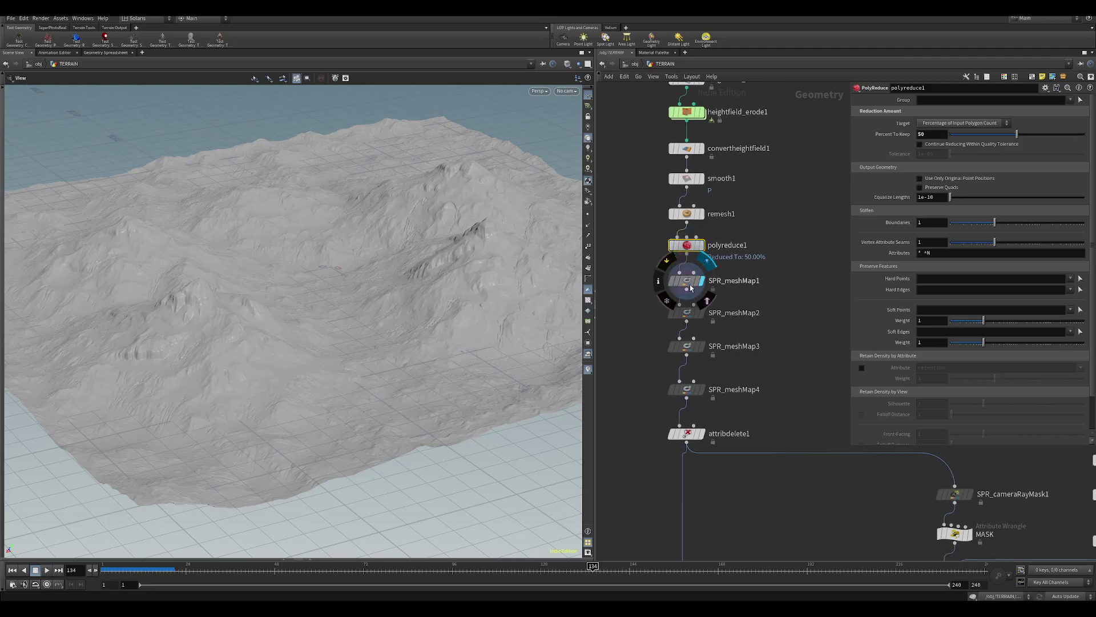
Display the SPR_meshMap1 node and inspect its curvature mask close up on the terrain.
left_click(706, 279)
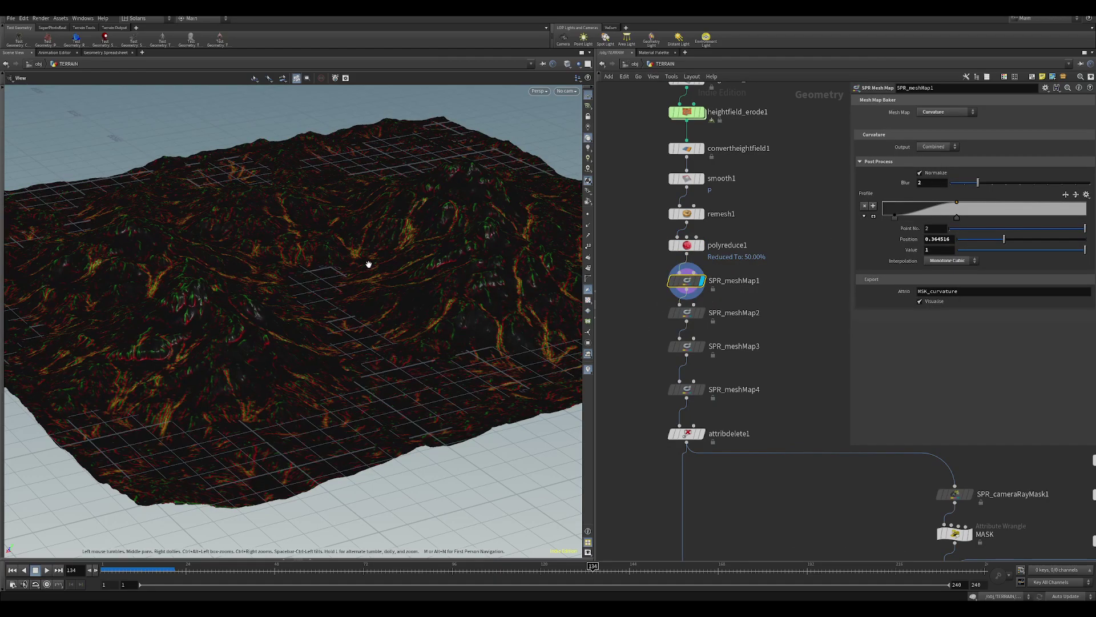
right_click_drag(378, 263, 472, 240)
left_click_drag(571, 137, 416, 172)
middle_click_drag(751, 279, 759, 224)
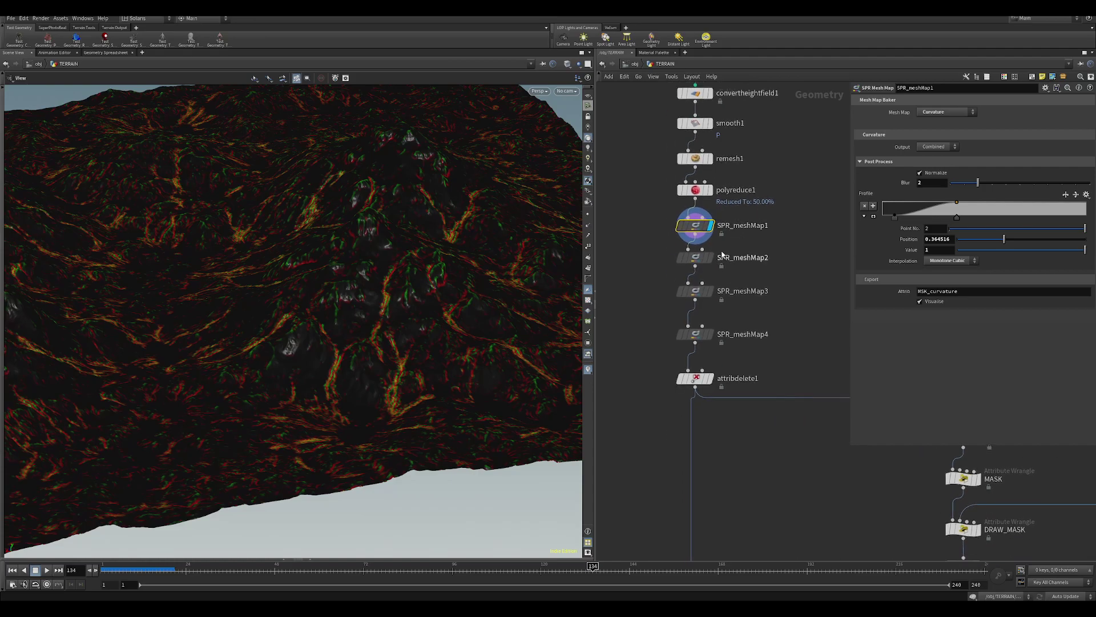
Display the SPR_meshMap2 node and inspect its ambient occlusion mask and settings on the terrain.
left_click(712, 257)
left_click(696, 258)
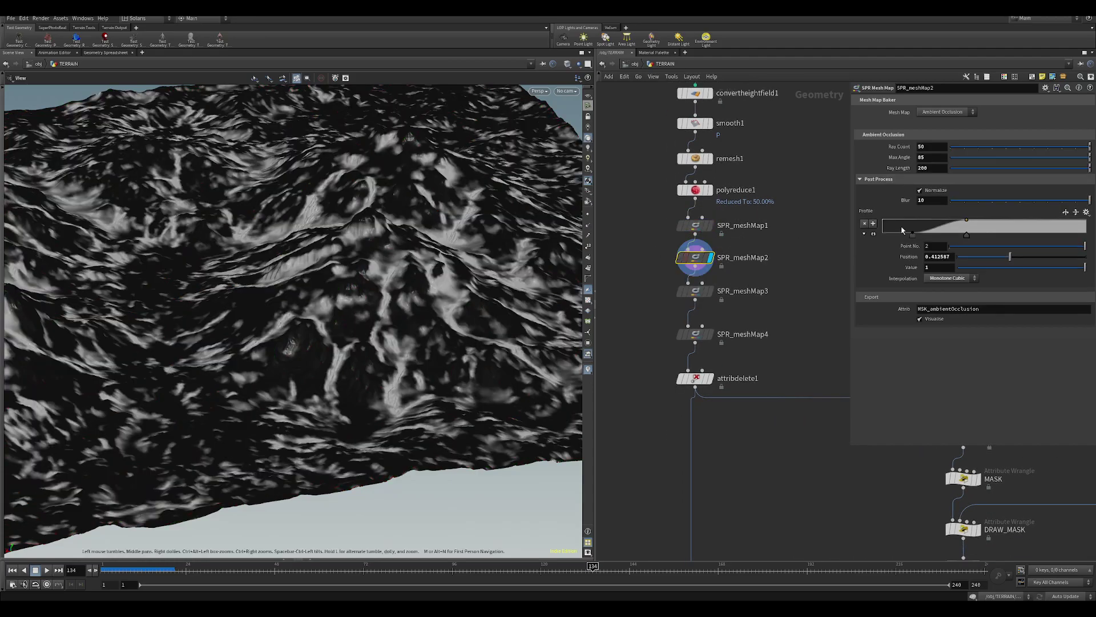
left_click_drag(384, 241, 417, 234)
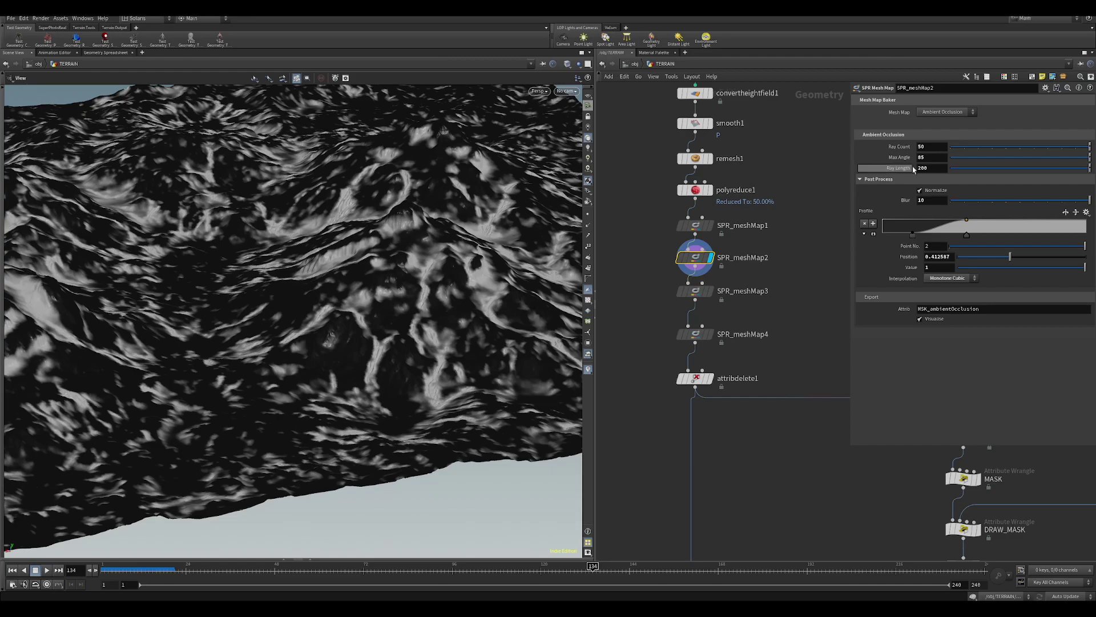
left_click_drag(391, 286, 384, 254)
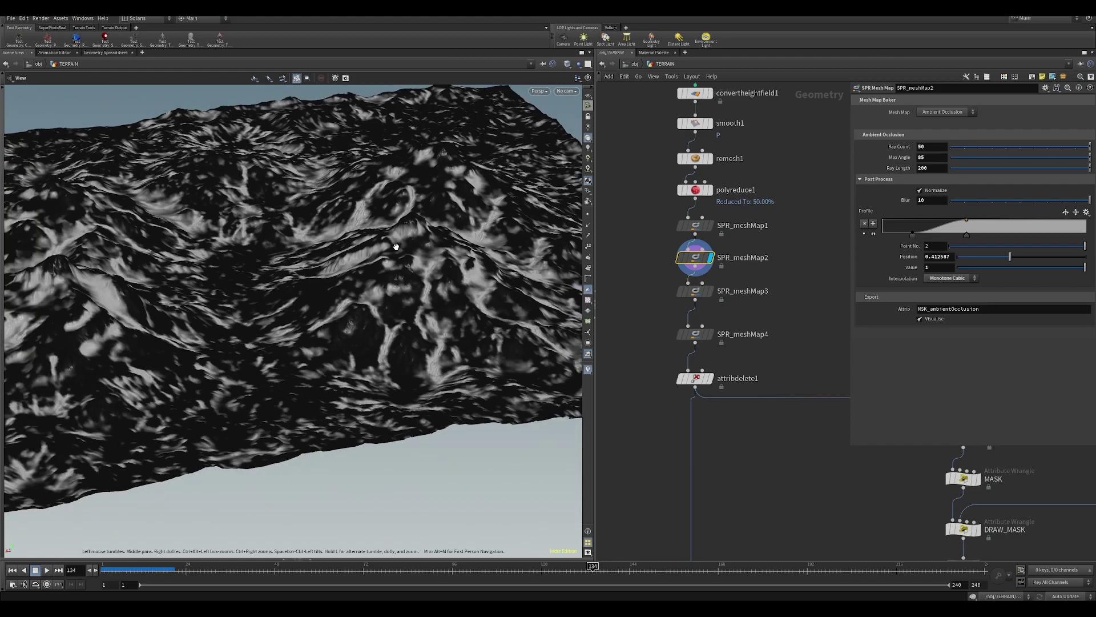
Display the SPR_meshMap3 node and inspect its normals mask and settings on the terrain.
mouse_move(290, 280)
left_mouse_down()
mouse_move(309, 269)
mouse_move(297, 308)
mouse_move(285, 274)
mouse_move(297, 268)
left_mouse_up()
left_click(711, 291)
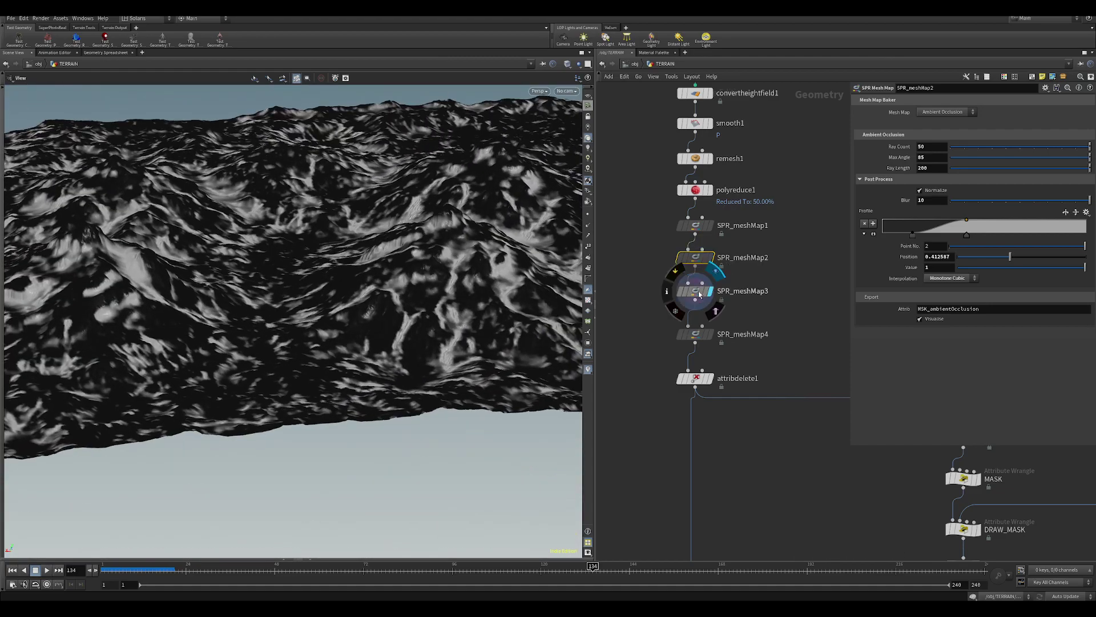
left_click(700, 292)
left_click_drag(400, 197, 482, 160)
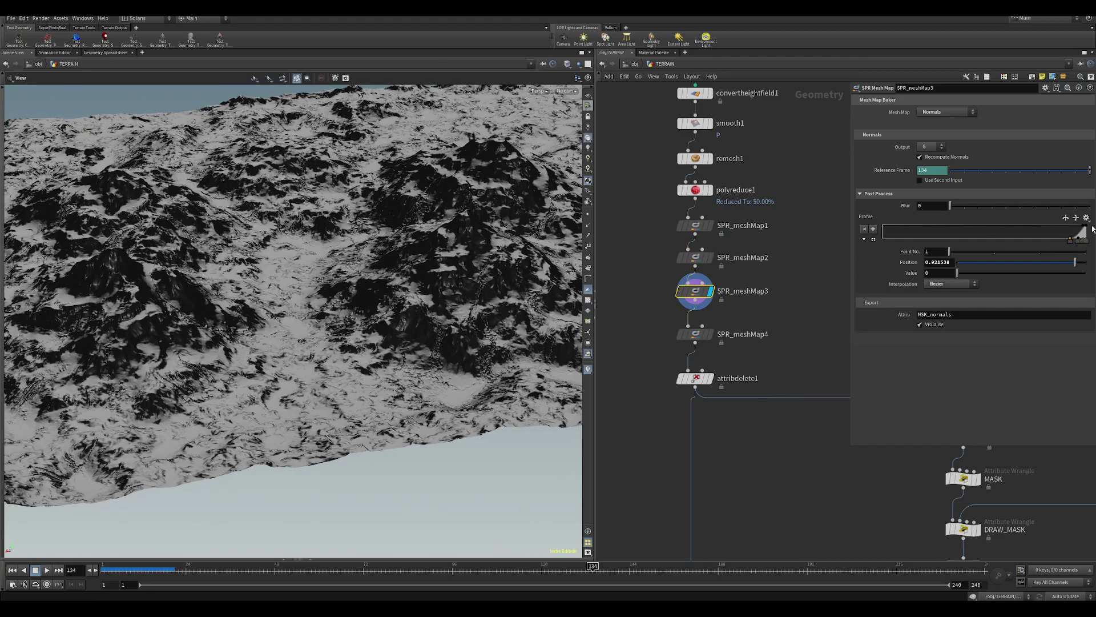
left_click_drag(445, 237, 259, 292)
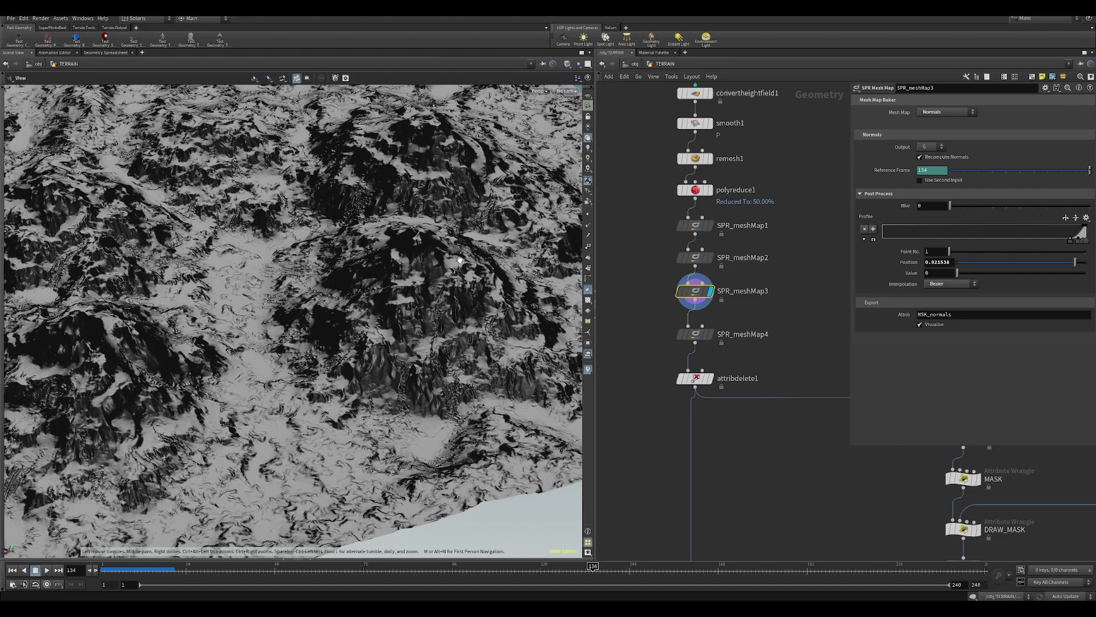
Display the SPR_meshMap4 node and examine its MSK_cliff normals mask on the mountain slopes.
left_click(713, 334)
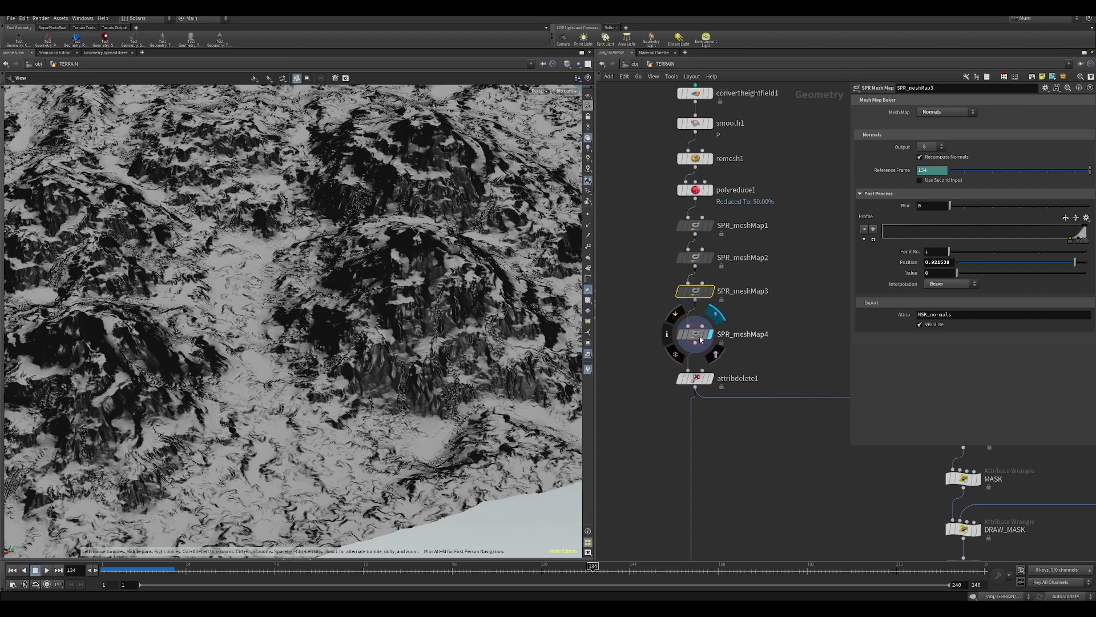
left_click(695, 334)
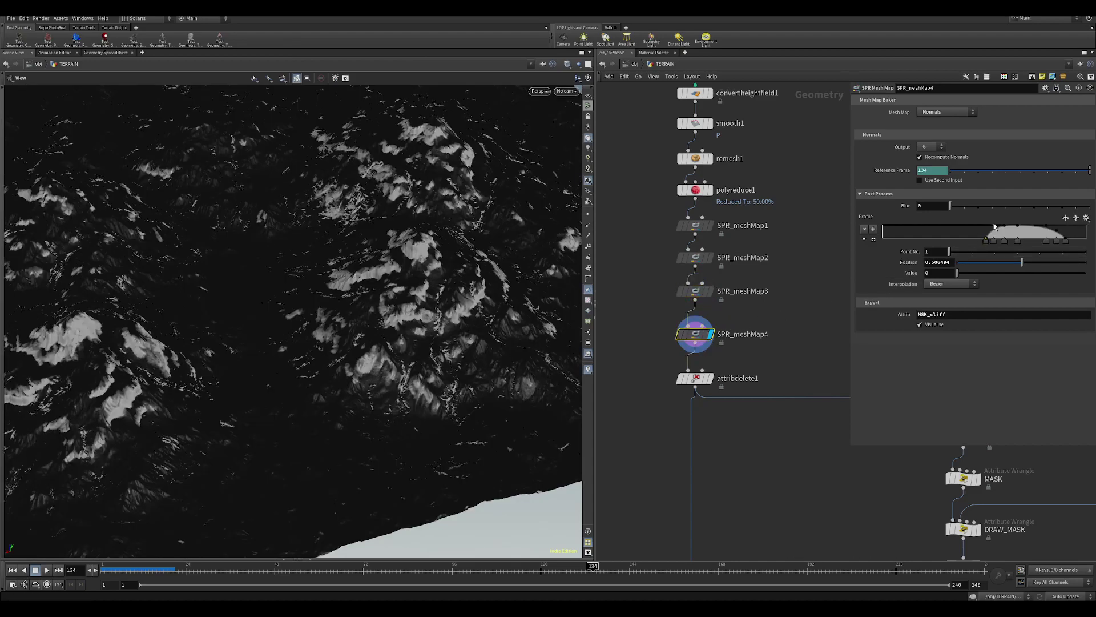
left_click_drag(455, 294, 442, 171)
right_click_drag(443, 171, 729, 232)
left_click_drag(730, 231, 394, 268)
scroll(722, 358, "down", 3)
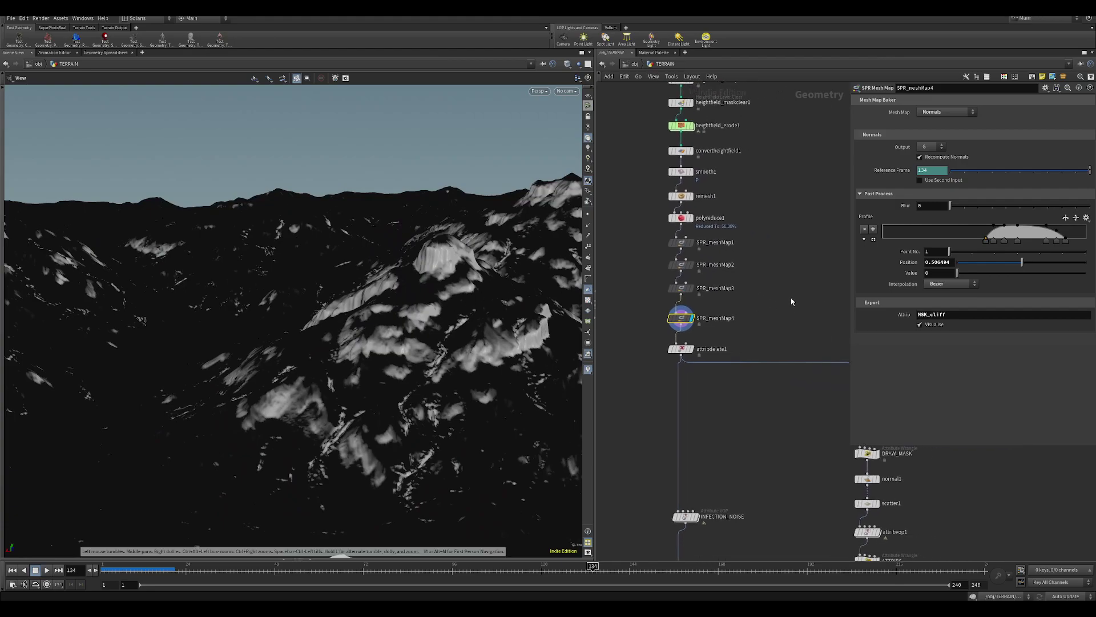
Return to the object level and show ROCK_ASSET framed in the viewport instead of TERRAIN.
key("u")
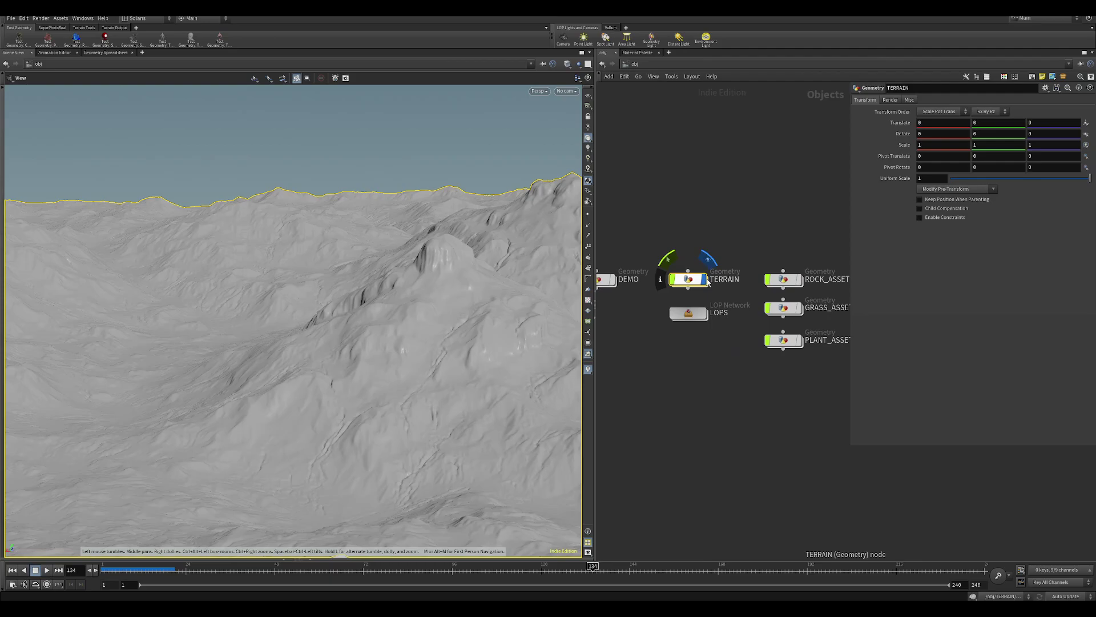
left_click(706, 281)
middle_click_drag(730, 228, 669, 200)
left_click(739, 253)
key("space+g")
scroll(370, 213, "down", 5)
left_click_drag(369, 214, 372, 240)
Show GRASS_ASSET instead of ROCK_ASSET and view the grass clump.
left_click(739, 252)
left_click(738, 280)
scroll(430, 219, "up", 3)
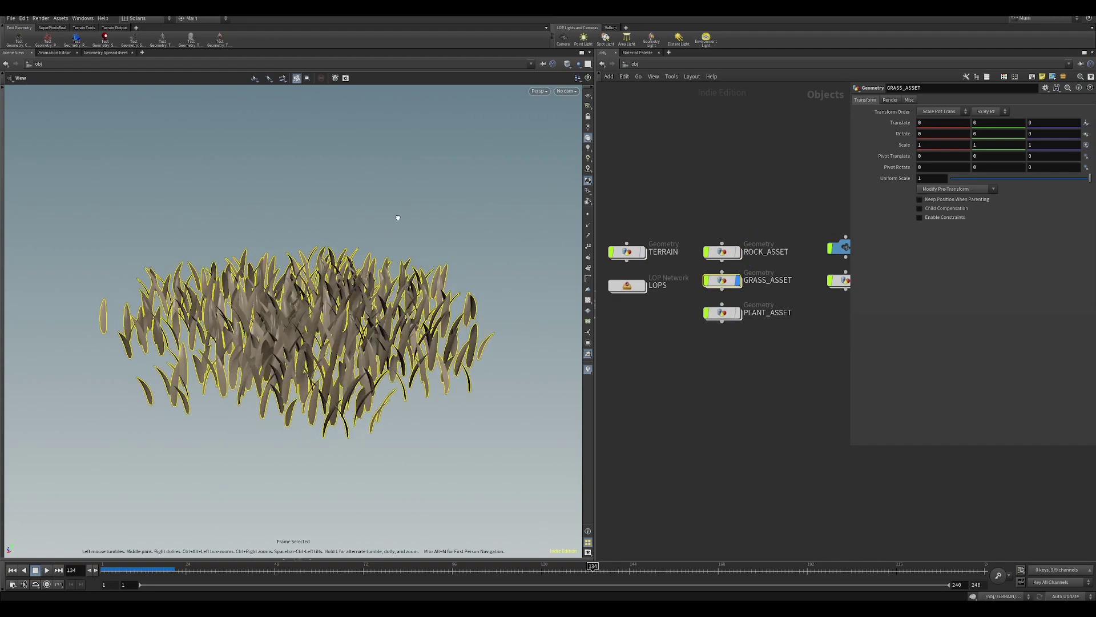
Show PLANT_ASSET instead of GRASS_ASSET and examine the plant from another angle.
left_click(737, 313)
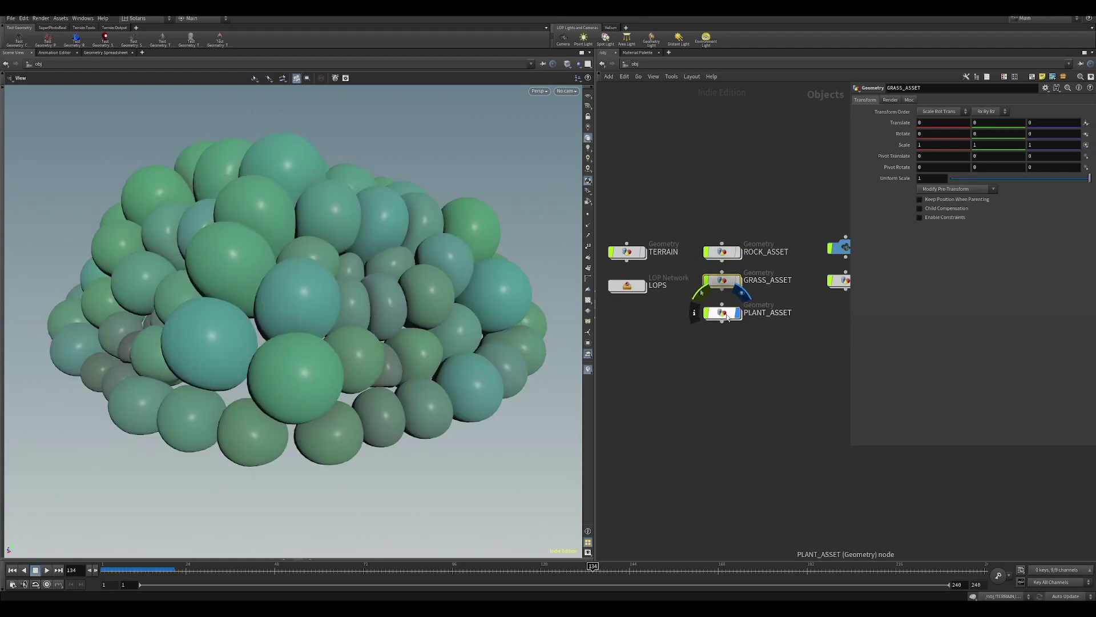
left_click(725, 316)
scroll(474, 192, "down", 4)
left_click_drag(418, 179, 470, 208)
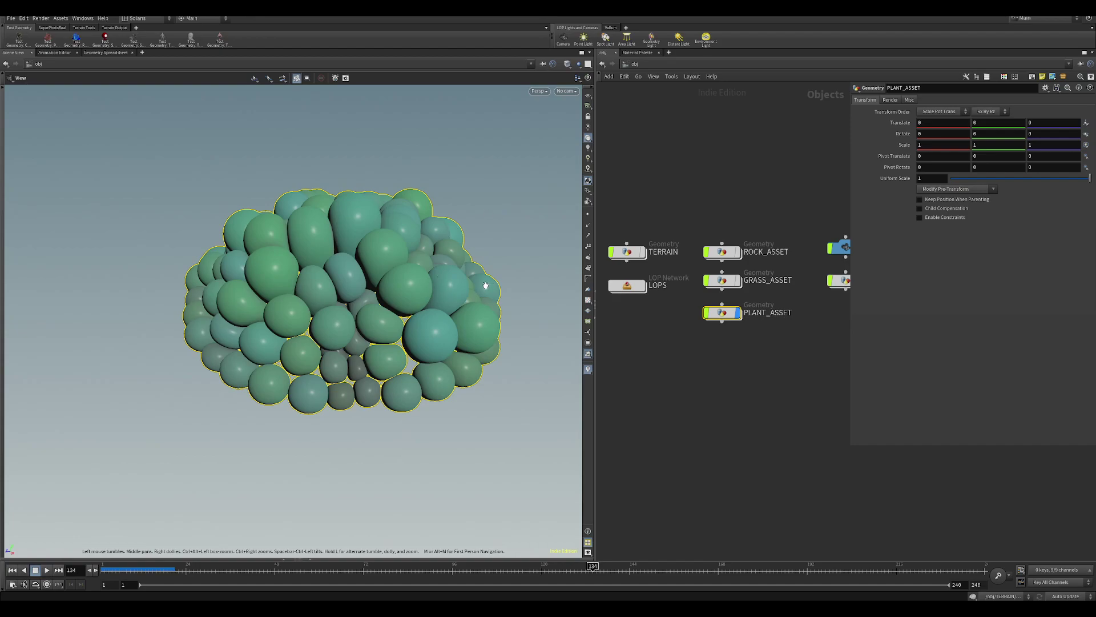
Enter the PLANT_ASSET network and compare the copytopoints1 output with the sphere2 base shape.
double_click(723, 314)
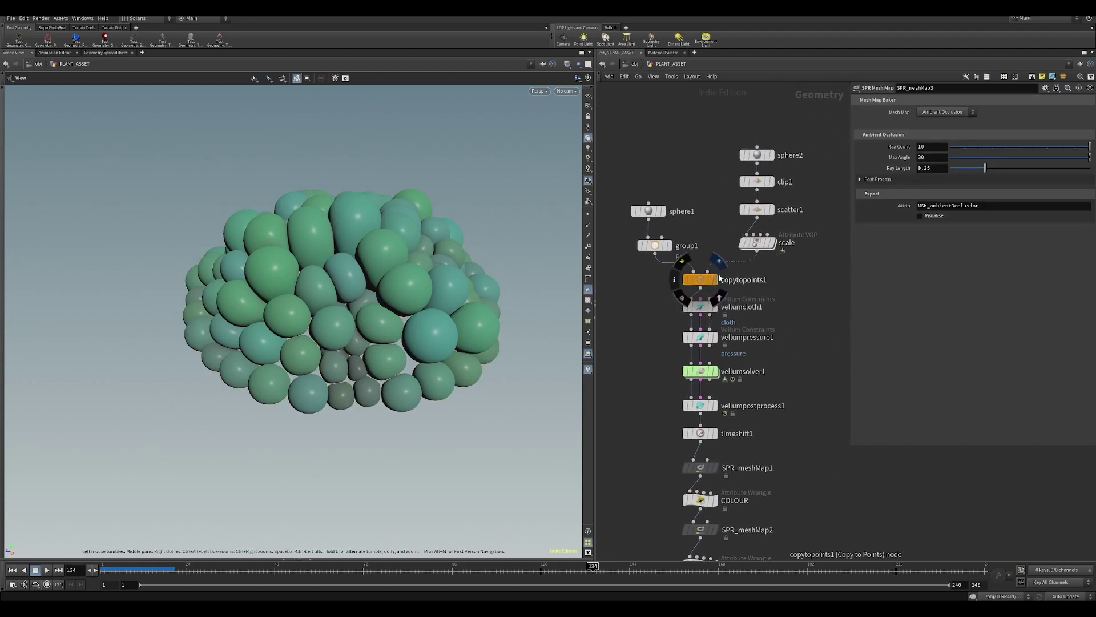
left_click(714, 279)
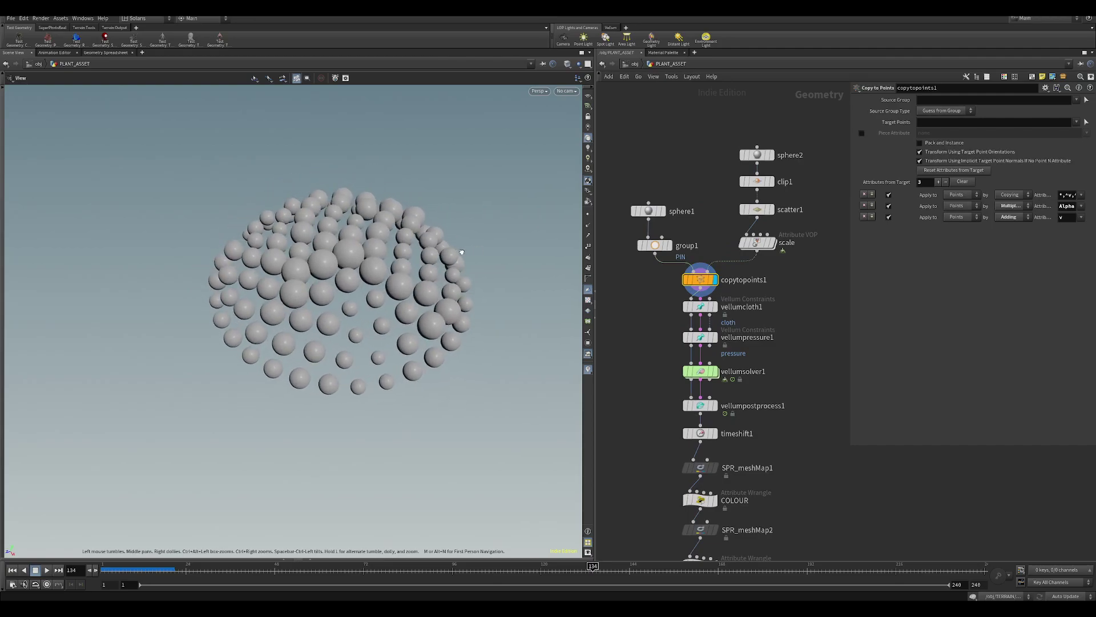
left_click(772, 156)
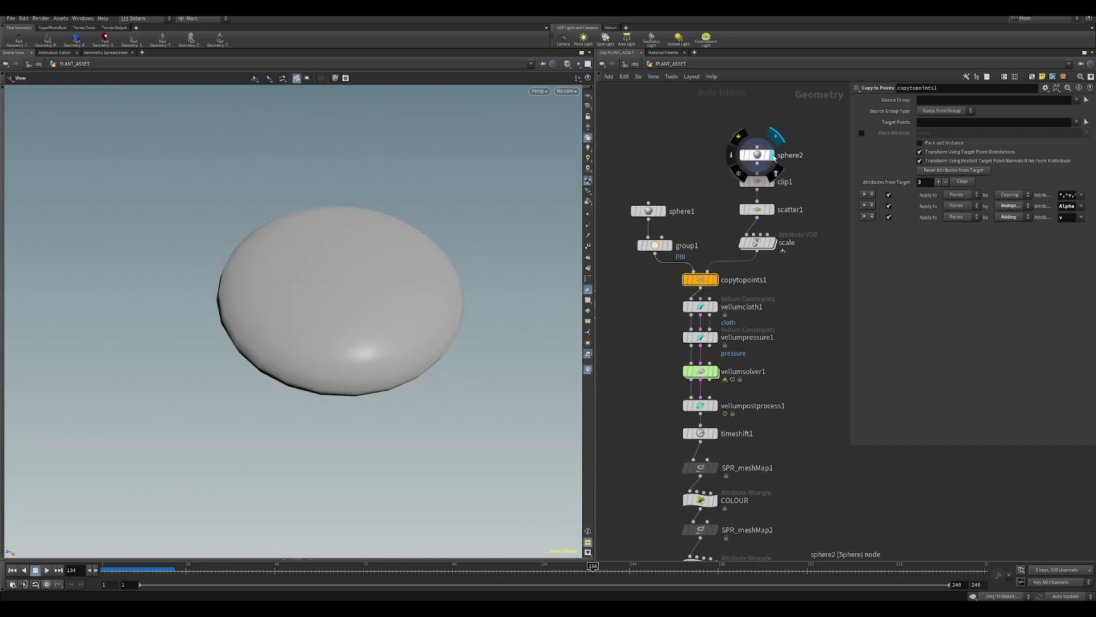
left_click(714, 280)
Display the timeshift1 node and examine the simulated vellum spheres.
middle_click_drag(731, 407, 724, 305)
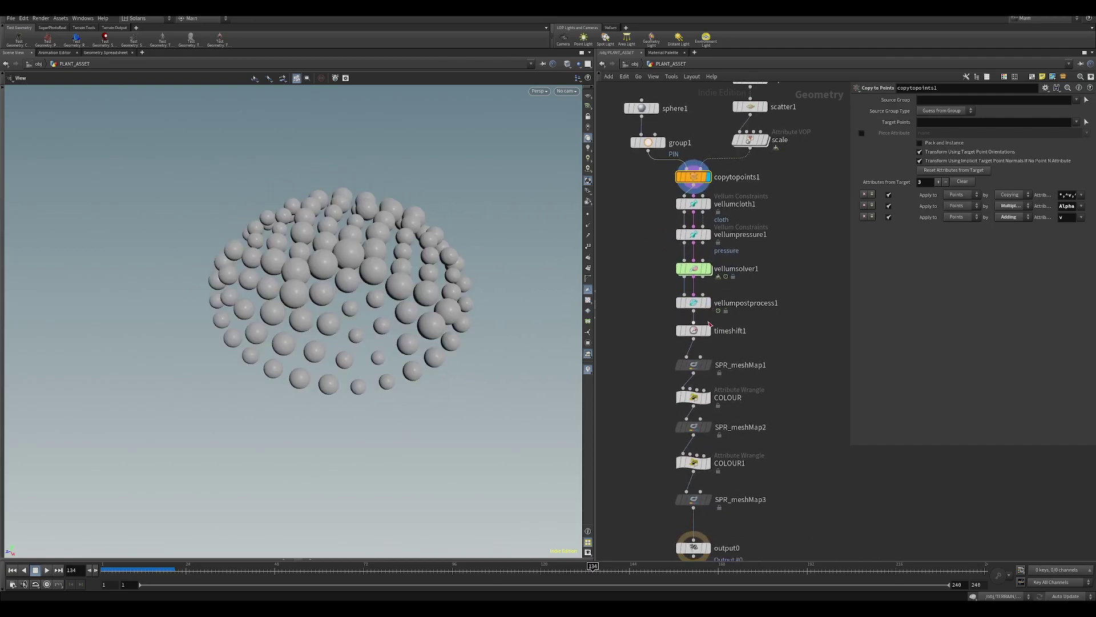
left_click(708, 330)
left_click_drag(465, 208, 451, 244)
Display the SPR_meshMap1 node and inspect its thickness mask and settings on the plant.
middle_click_drag(771, 362, 775, 301)
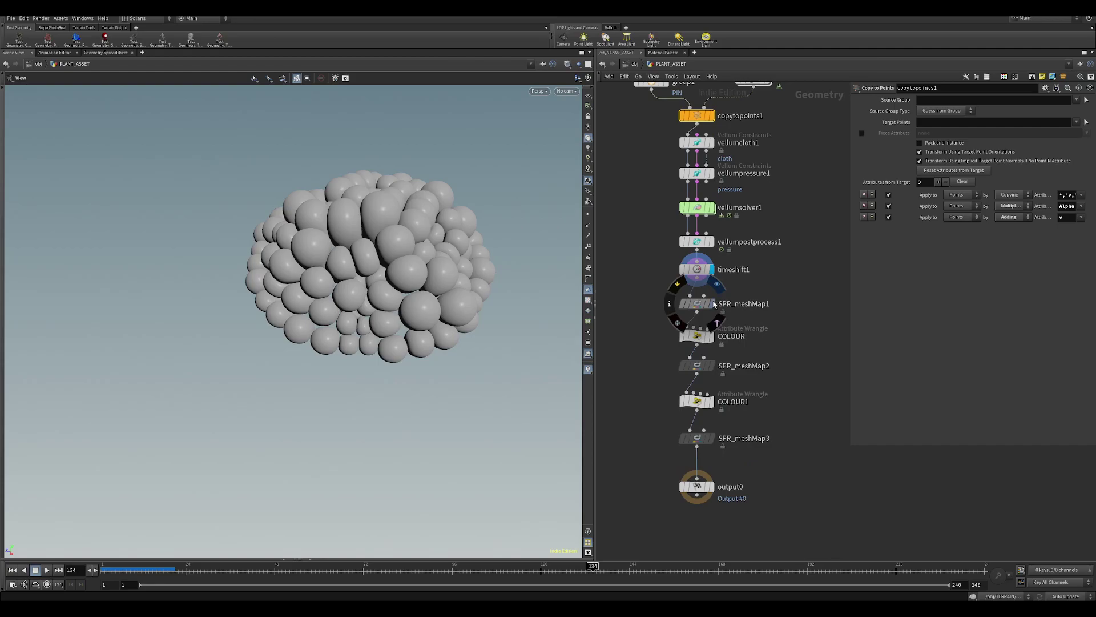
left_click(714, 304)
left_click(712, 305)
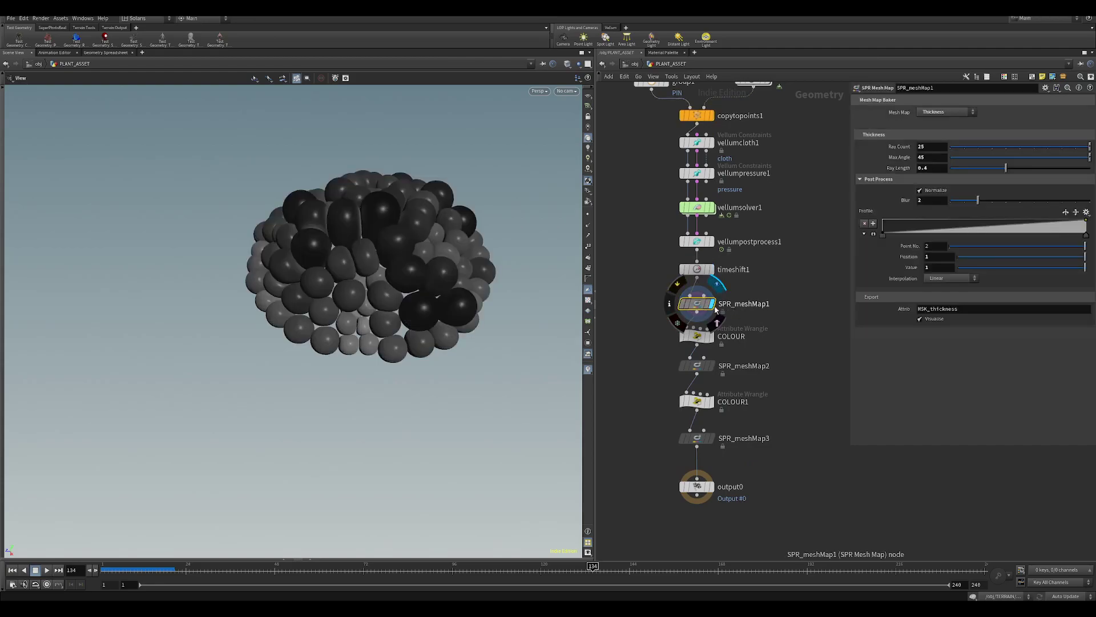
left_click_drag(460, 245, 437, 235)
Display the COLOUR wrangle and examine its VEX code and the thickness-driven colour on the plant.
left_click(711, 335)
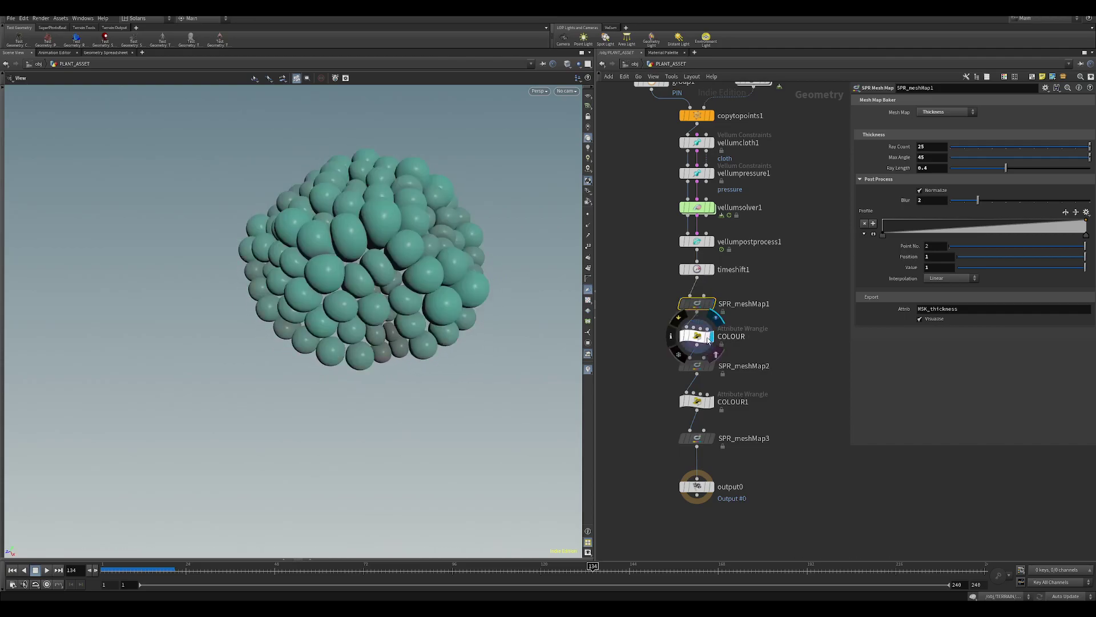
left_click(707, 332)
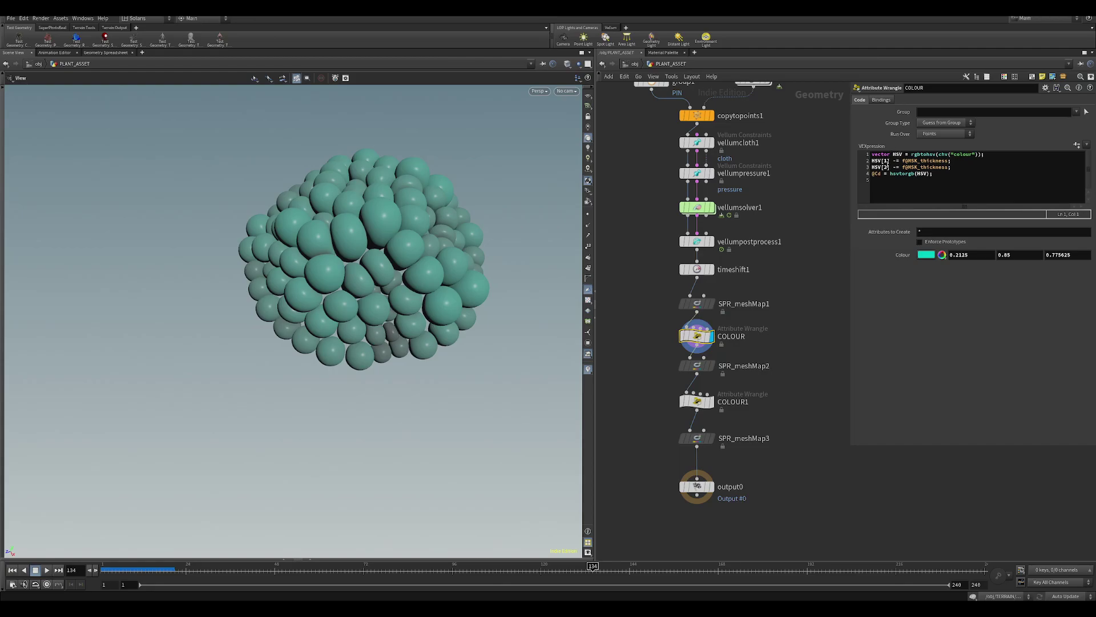
left_click_drag(367, 247, 392, 230)
left_click_drag(335, 258, 383, 233)
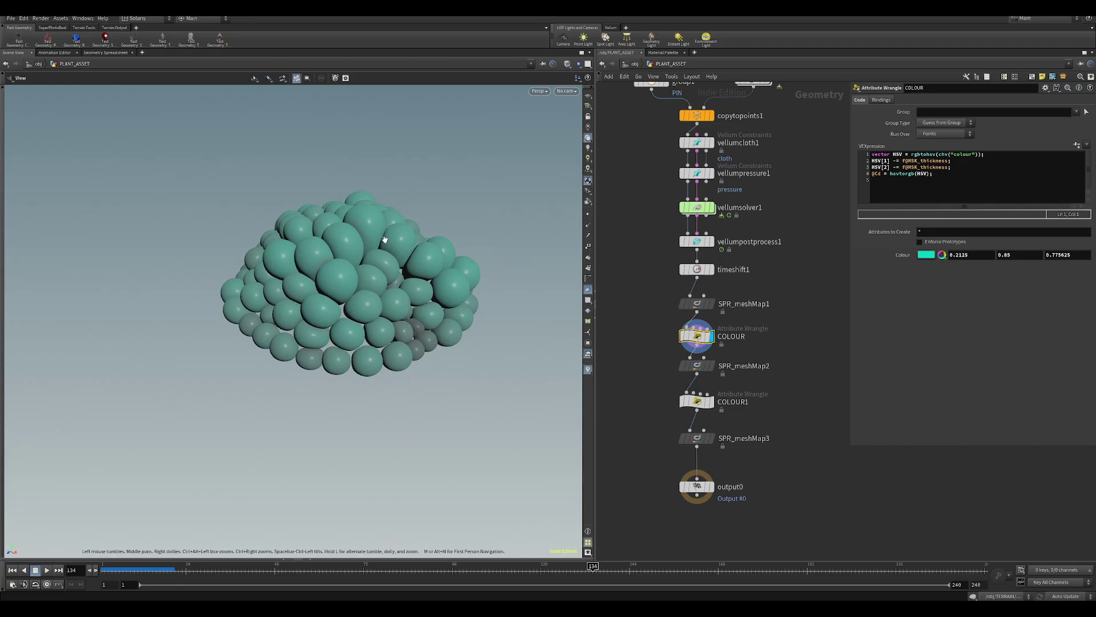
left_click_drag(389, 238, 451, 252)
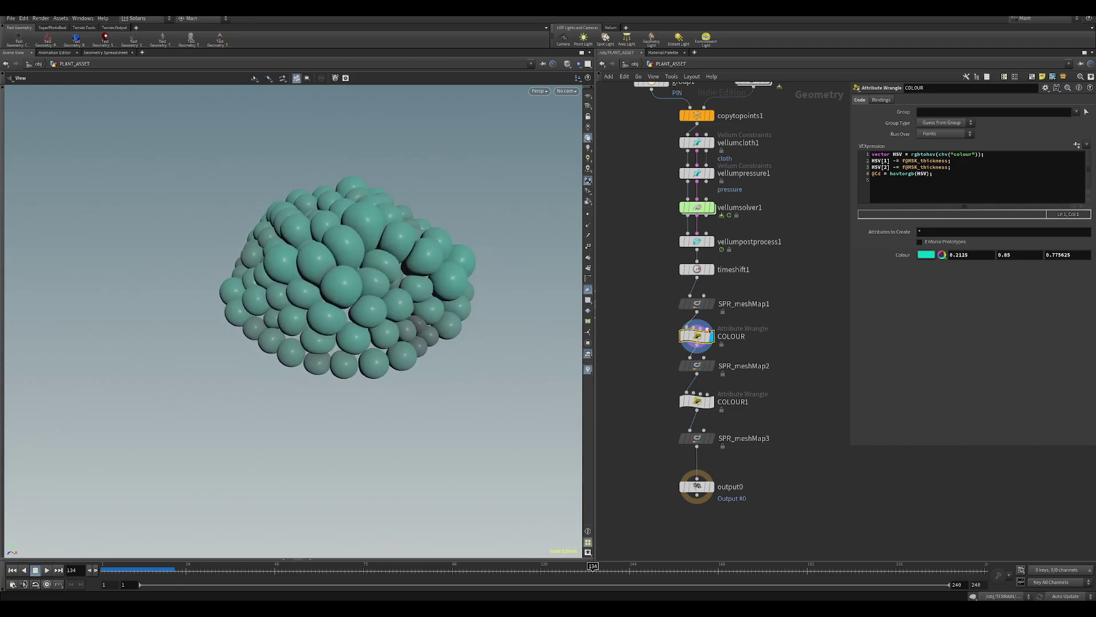
Display the SPR_meshMap2 node and temporarily visualize its ID mask on the plant spheres.
left_click(701, 366)
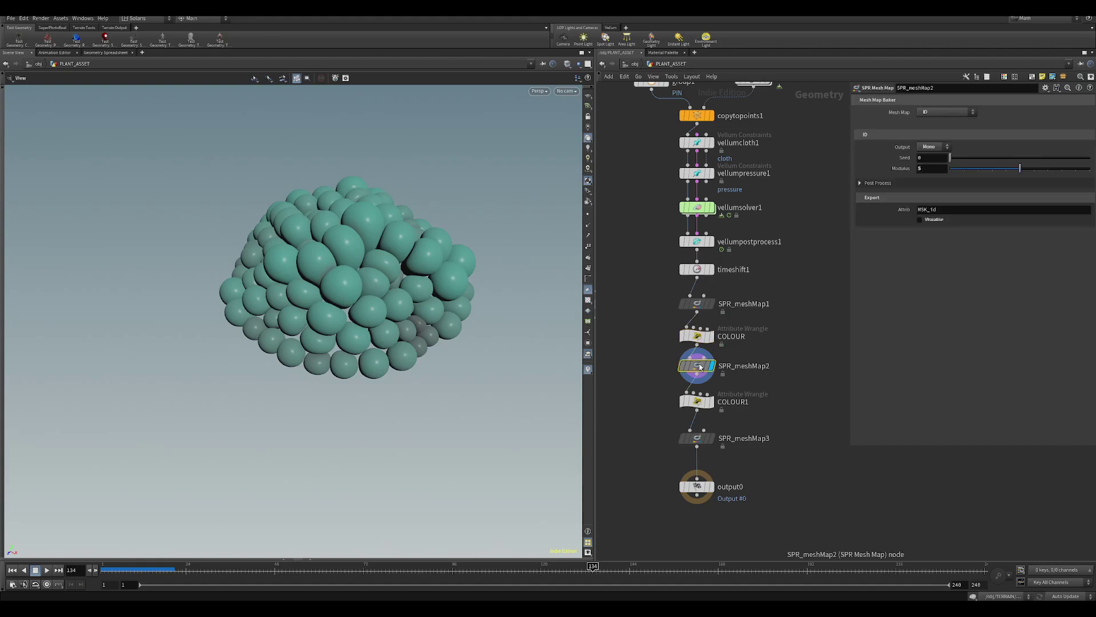
left_click(931, 222)
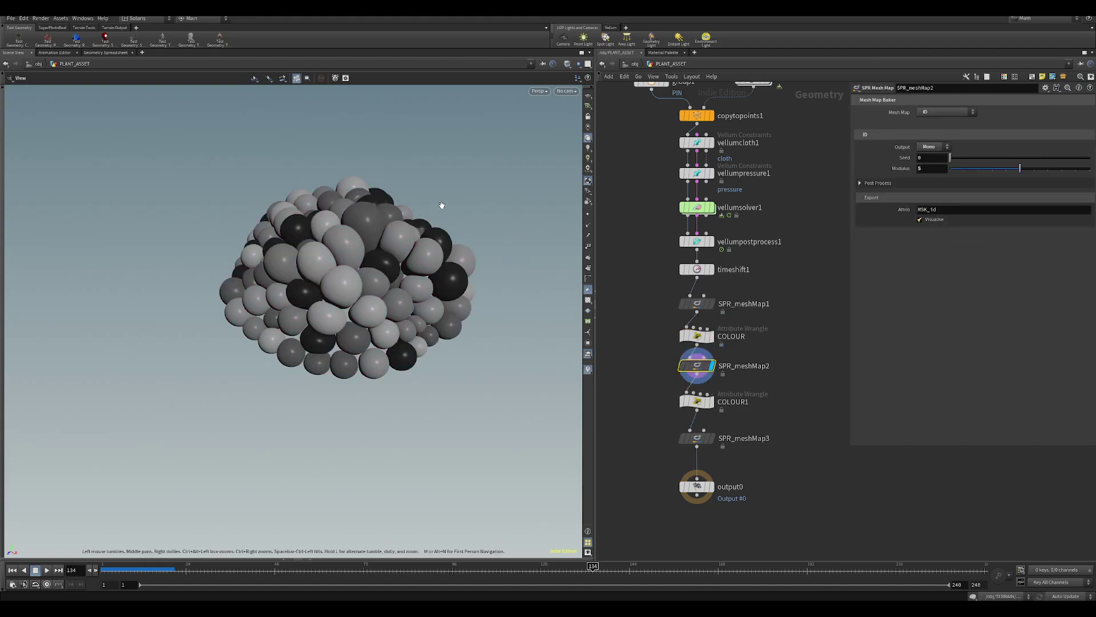
left_click_drag(447, 205, 455, 222)
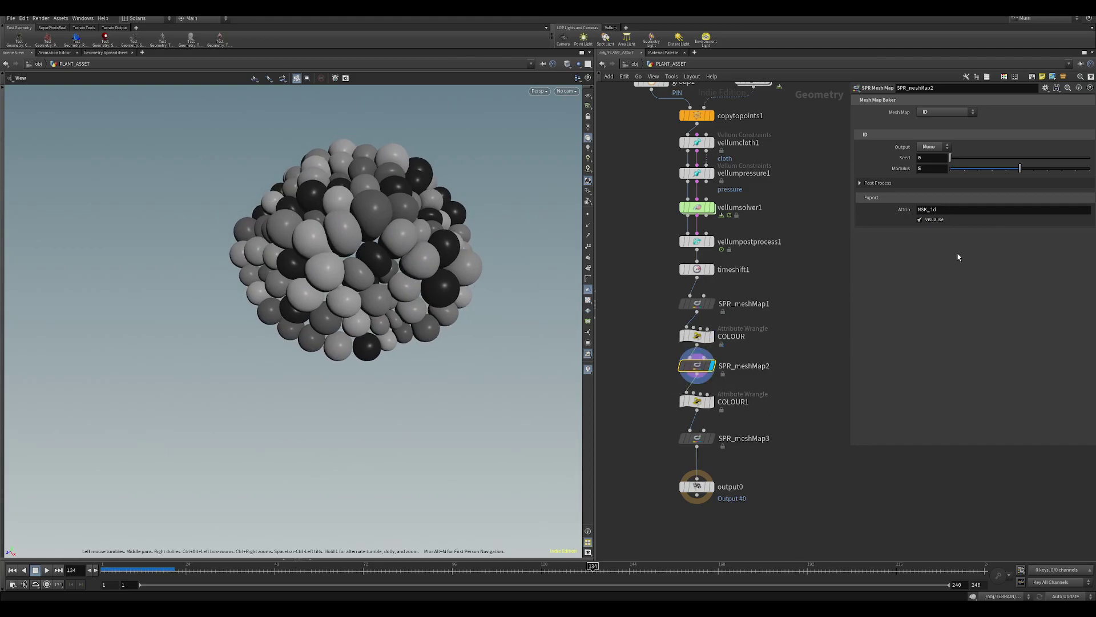
left_click(920, 219)
Display the COLOUR1 wrangle and examine its VEX code and the ID-based hue variation on the plant.
left_click(711, 402)
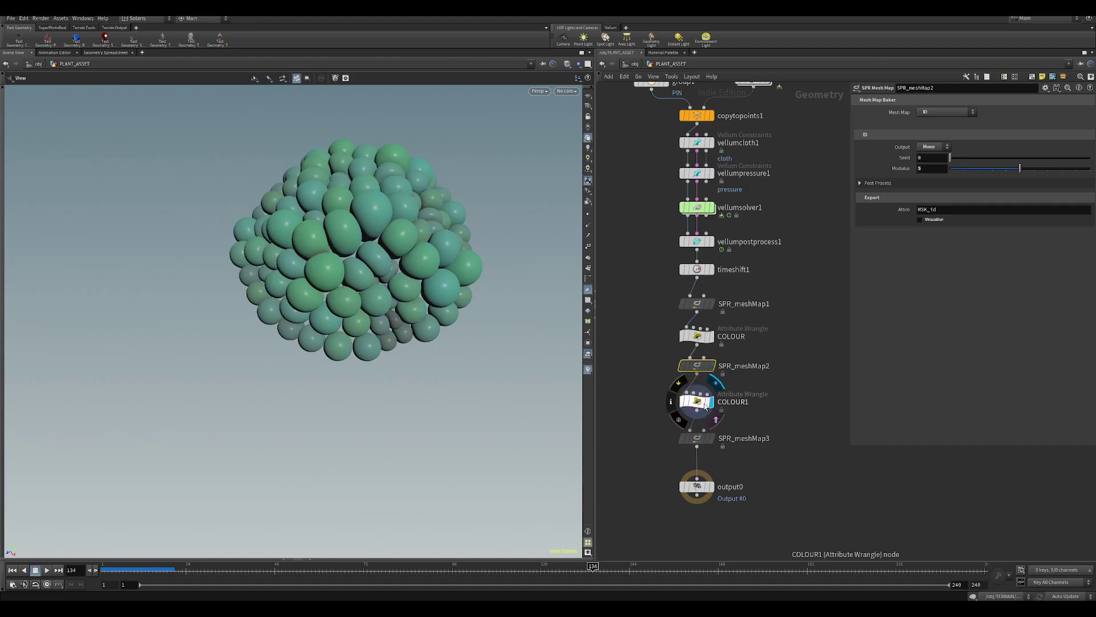
left_click(698, 402)
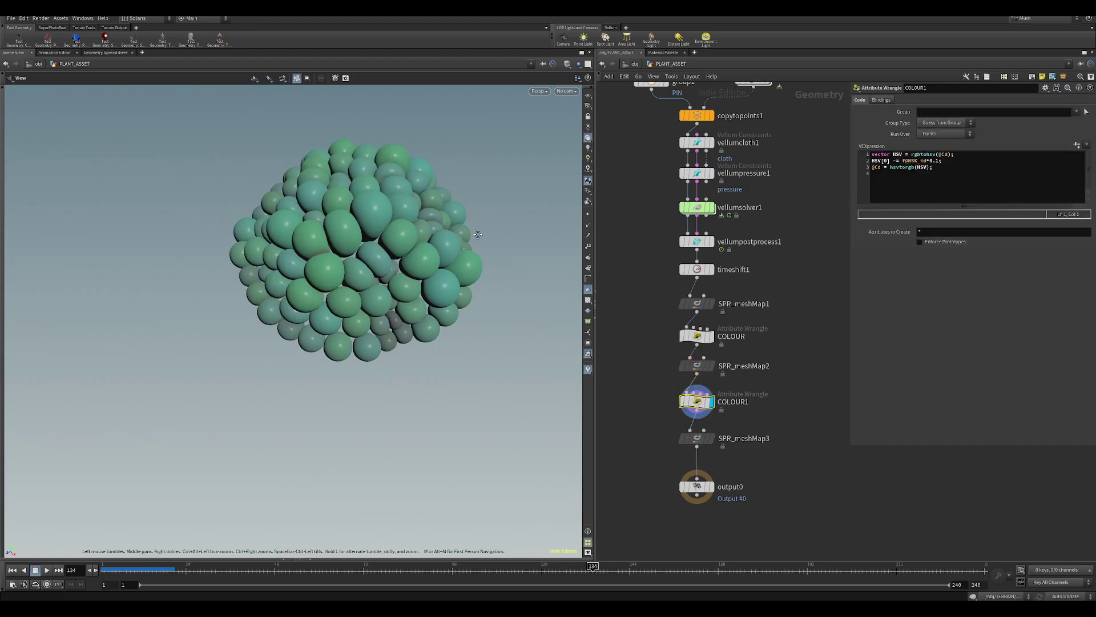
left_click_drag(480, 171, 417, 213)
Display the SPR_meshMap3 node and temporarily visualize its ambient occlusion mask close up on the plant.
middle_click_drag(801, 411, 798, 363)
left_click(711, 394)
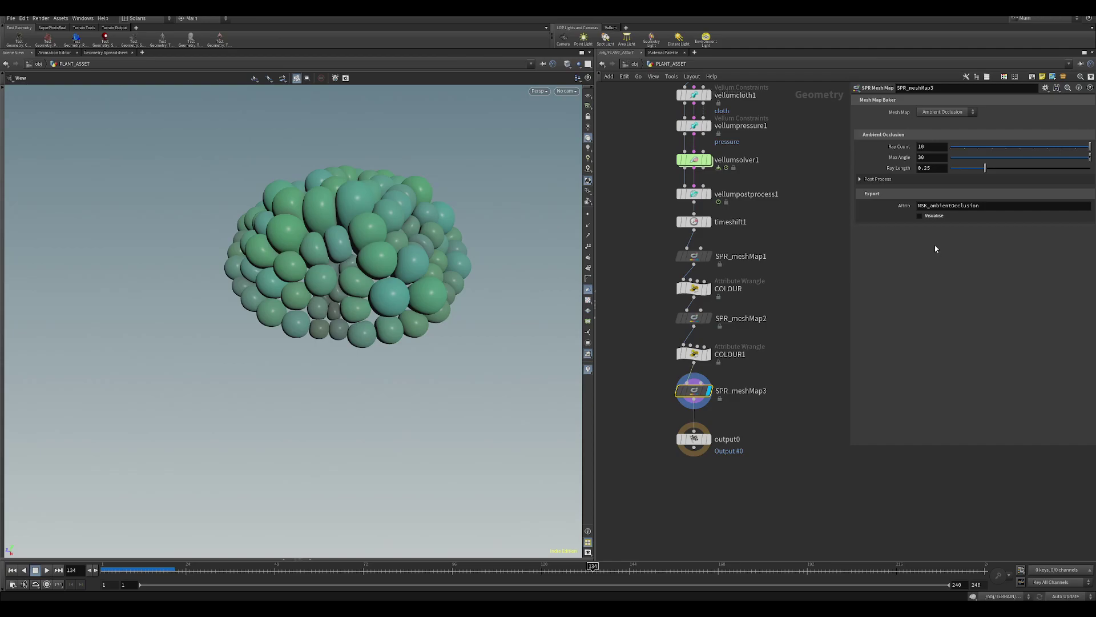
left_click(933, 220)
middle_click_drag(487, 187, 509, 245)
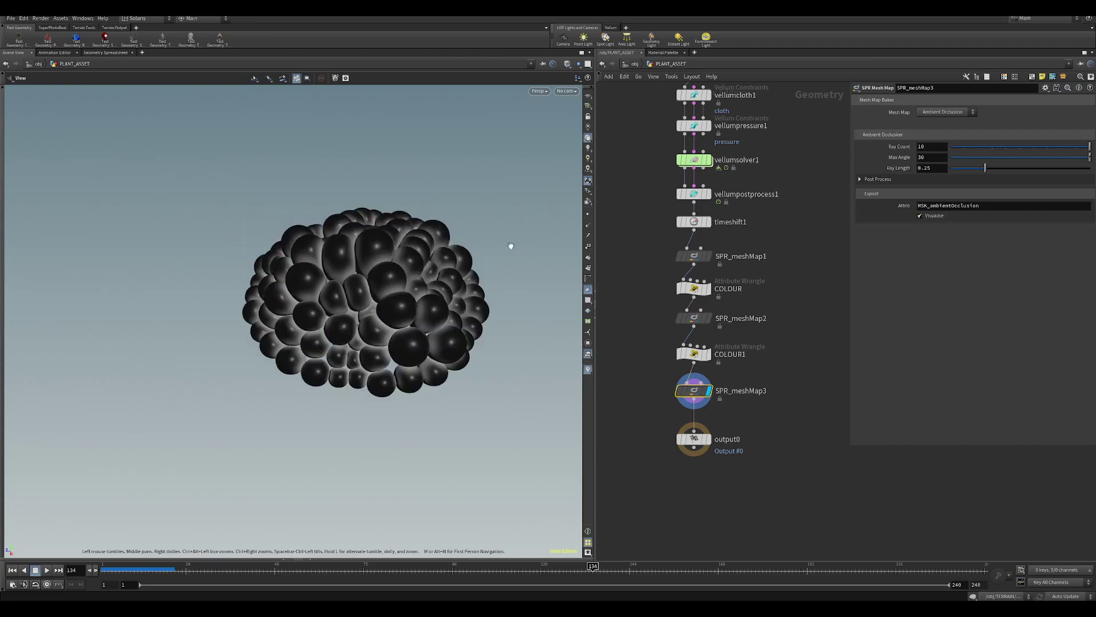
right_click_drag(509, 245, 446, 233)
left_click_drag(446, 232, 402, 237)
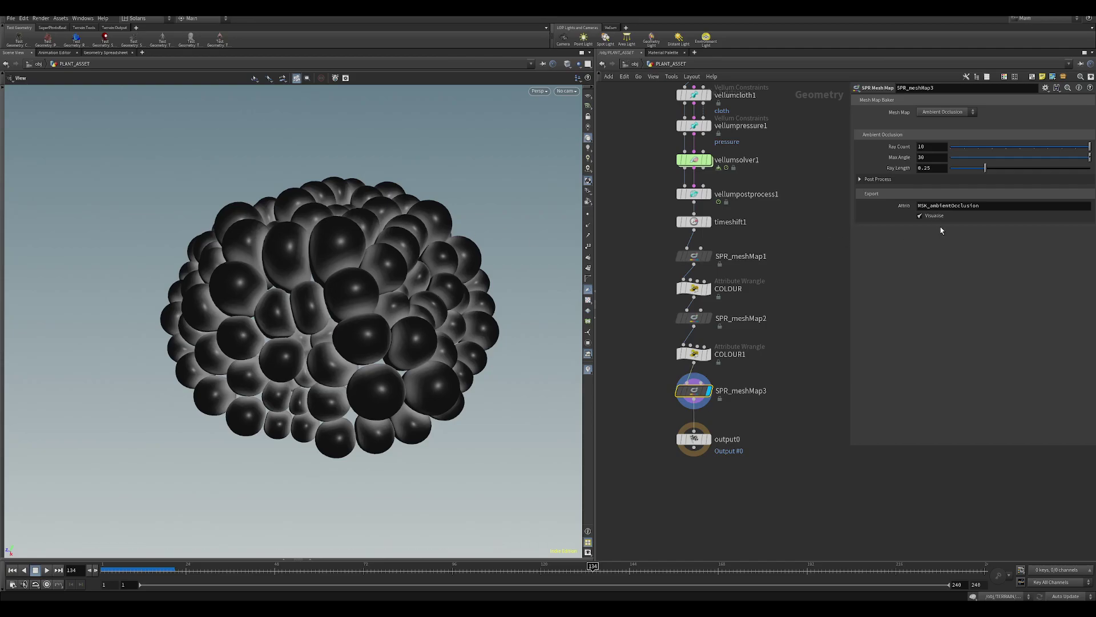
left_click_drag(411, 253, 393, 302)
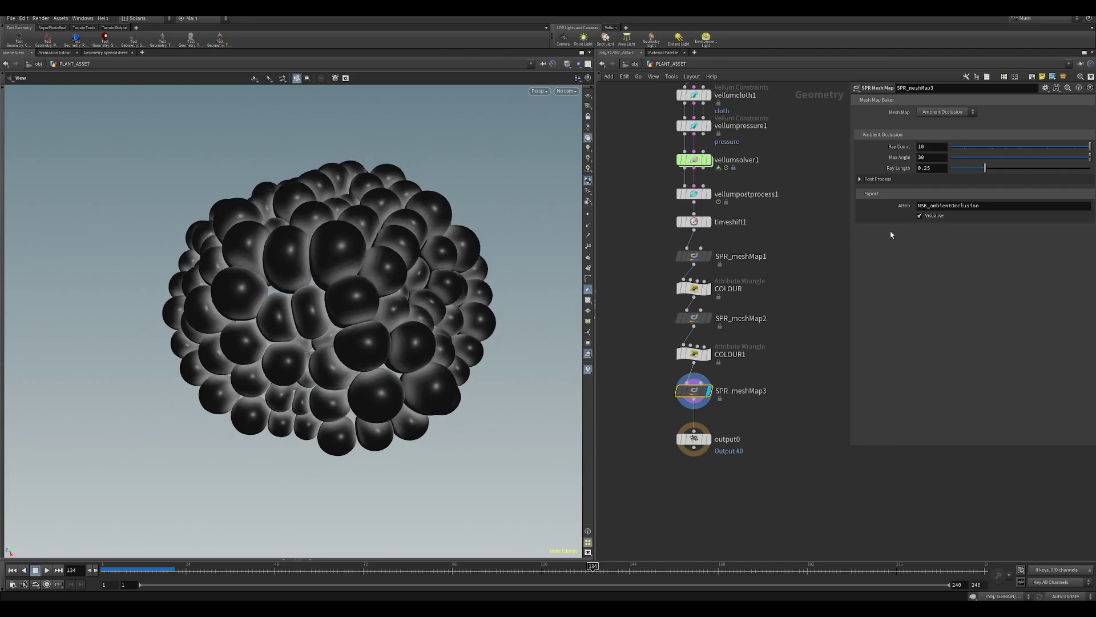
left_click(920, 216)
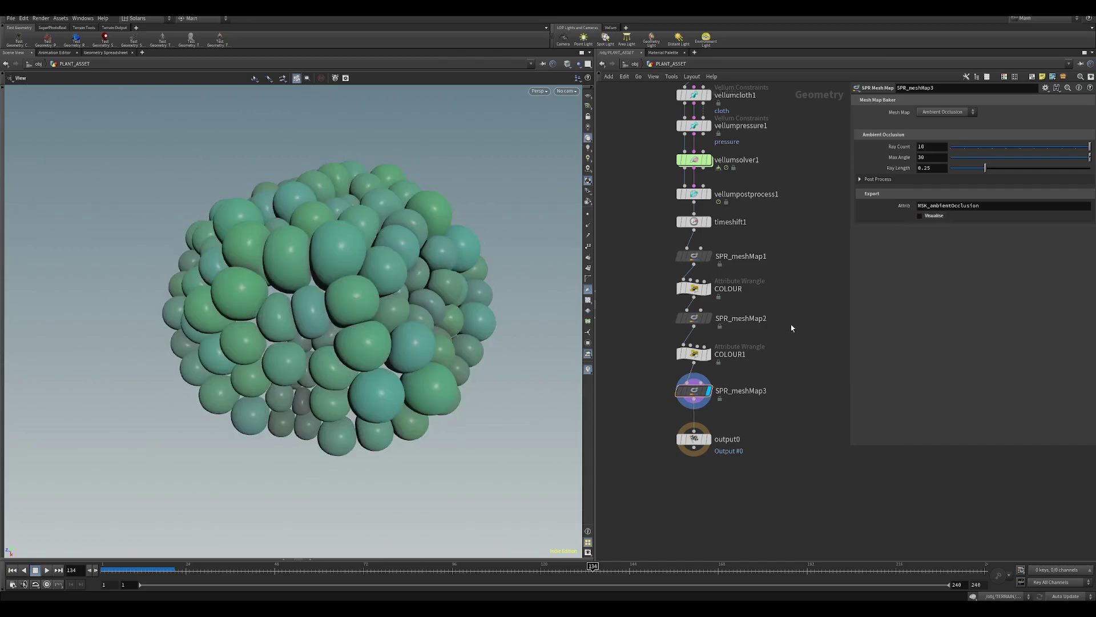
Leave the plant network, open the LOPS network and view the scene through camera1.
key("u")
middle_click_drag(787, 300, 814, 295)
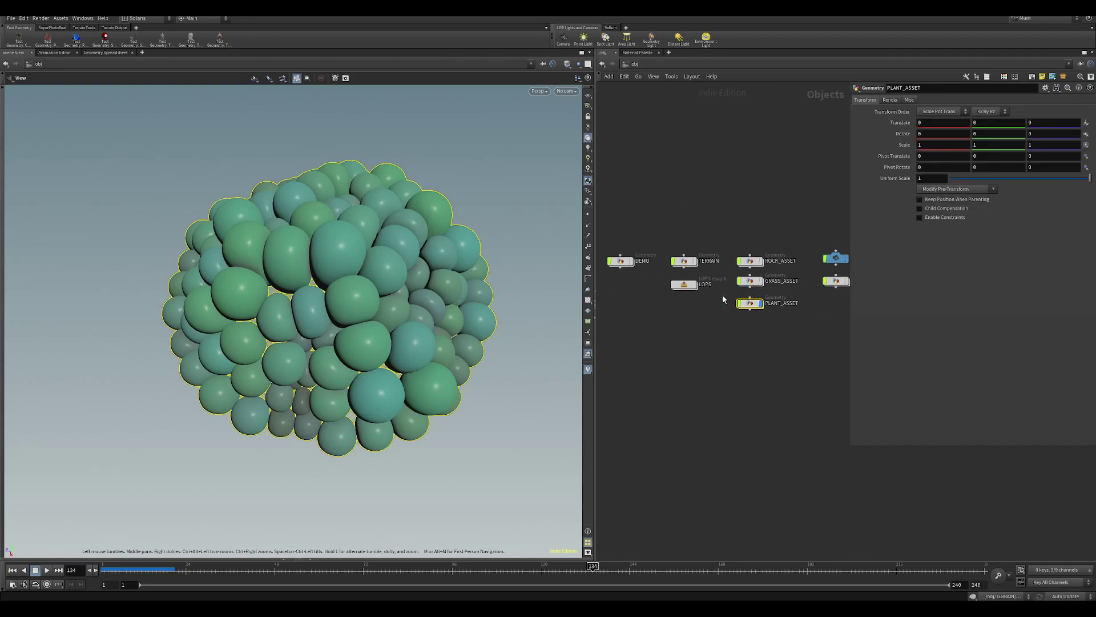
double_click(685, 285)
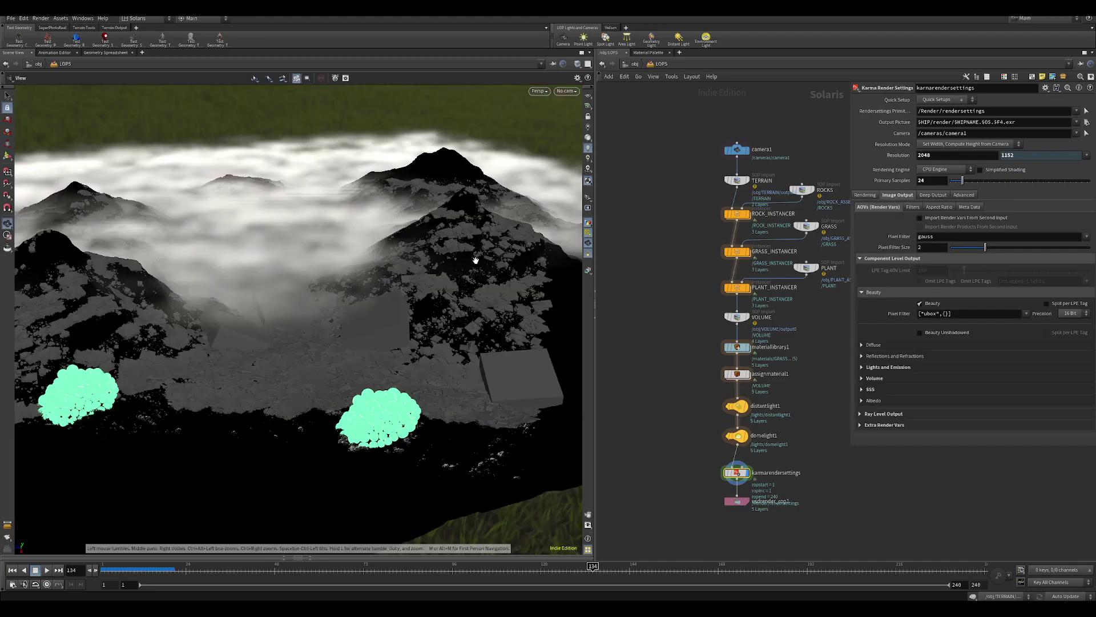
left_click_drag(340, 290, 370, 270)
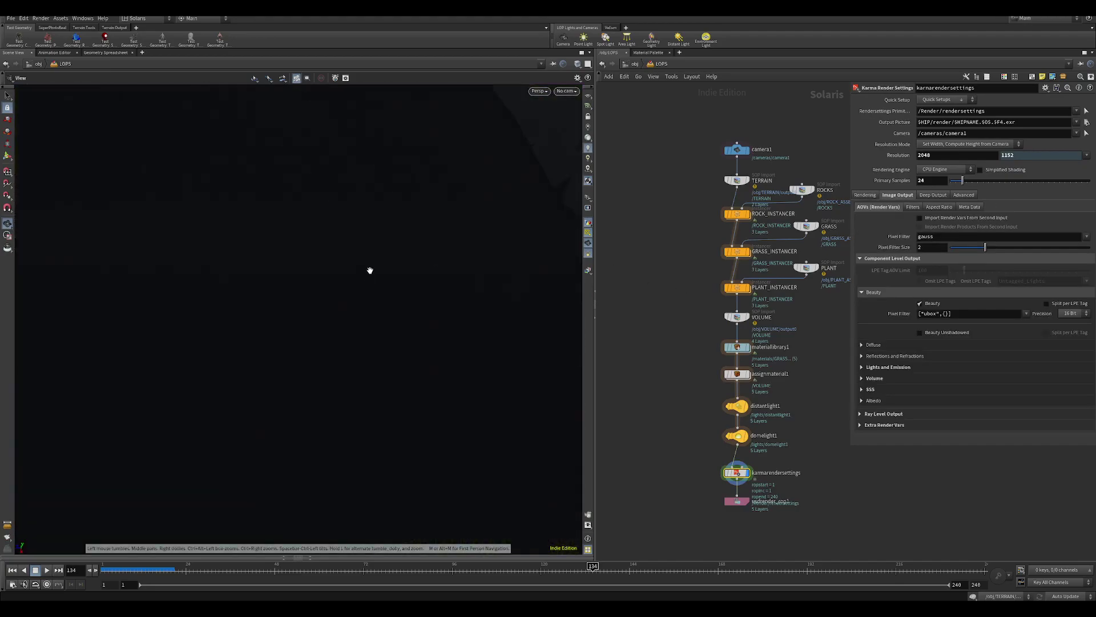
left_click(567, 92)
left_click(576, 111)
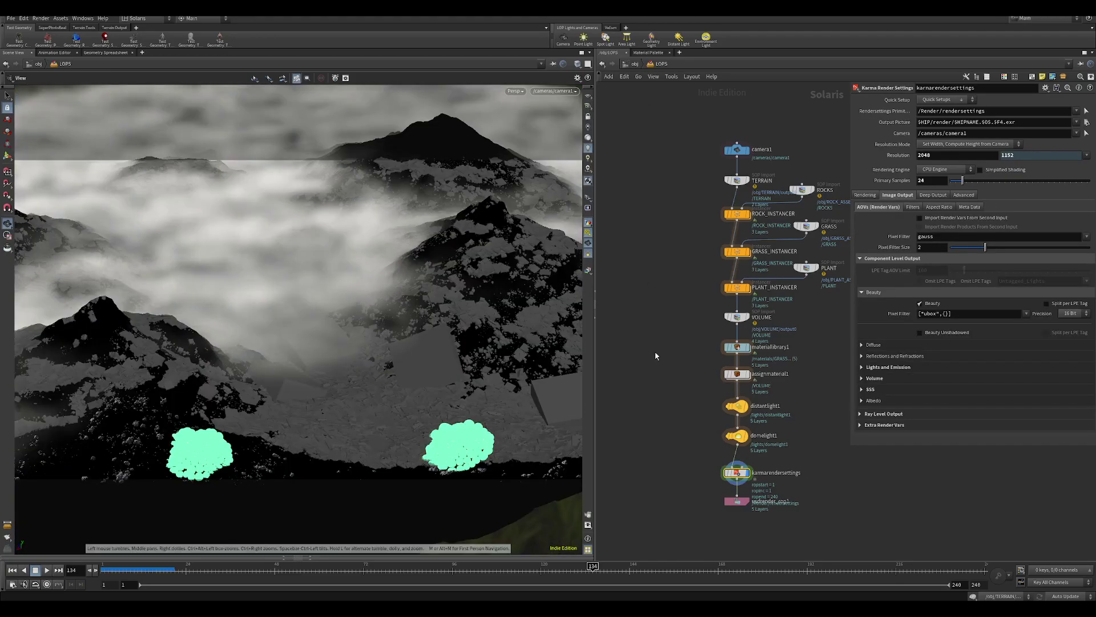
Switch the camera1 view's renderer from Houdini GL to Karma to preview the assembled scene.
middle_click_drag(655, 301, 657, 321)
left_click(516, 92)
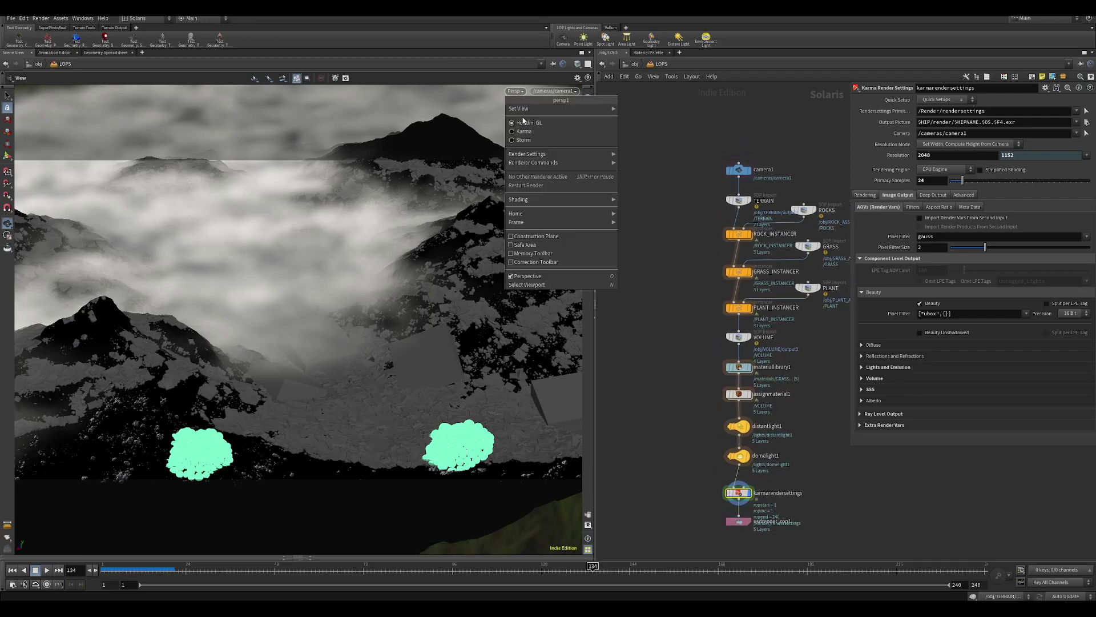
left_click(525, 131)
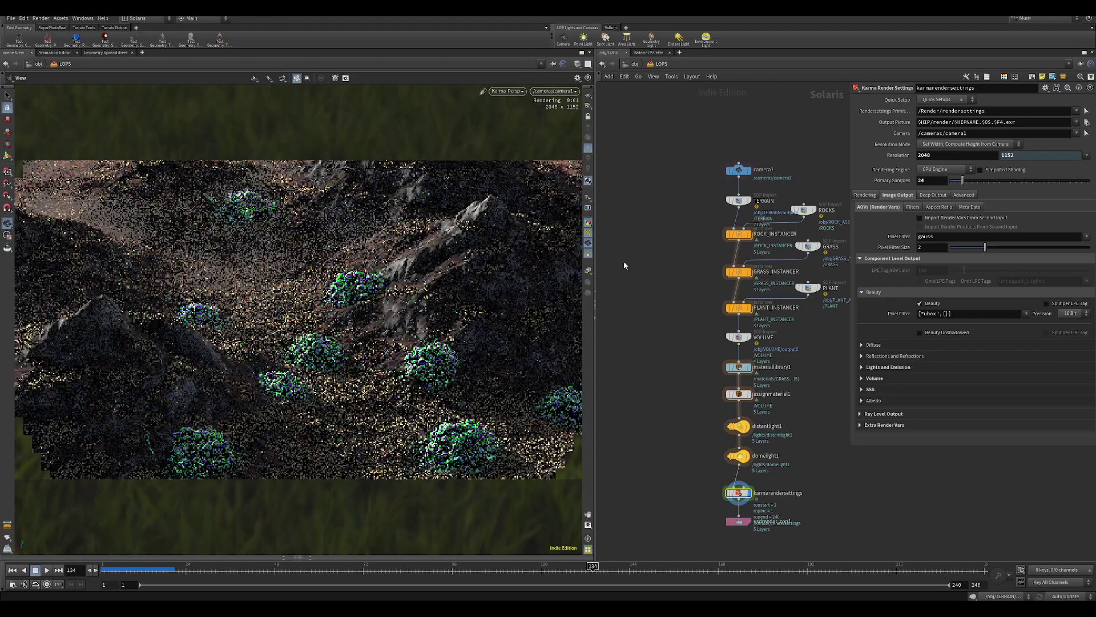
middle_click_drag(655, 296, 641, 250)
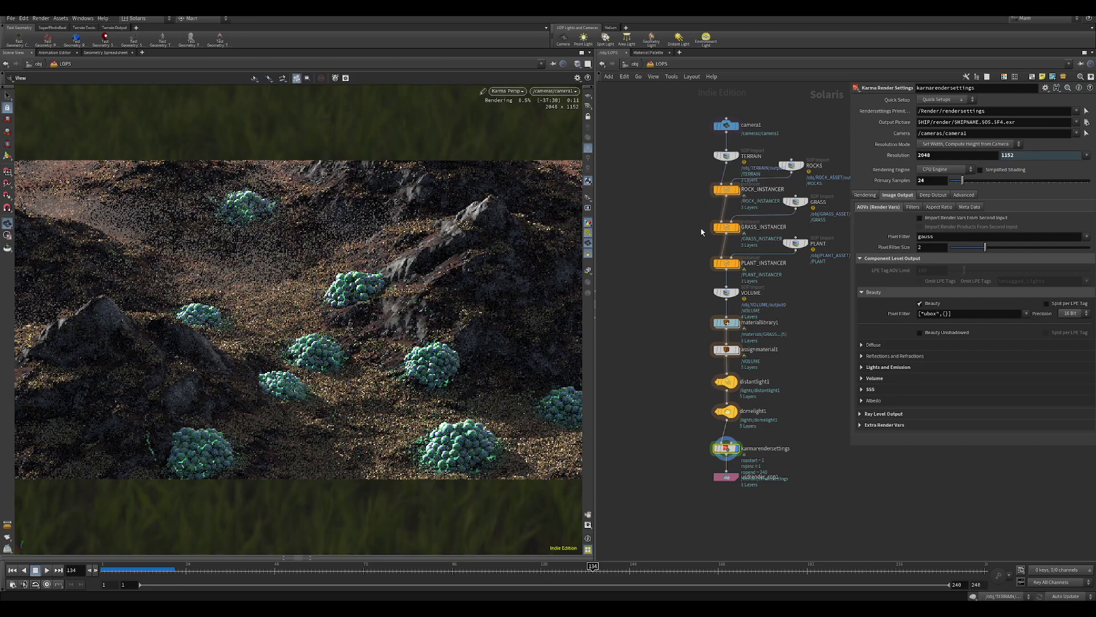
Open the materiallibrary1 network and narrow the parameter area to give the terrain shader nodes more room.
mouse_move(742, 264)
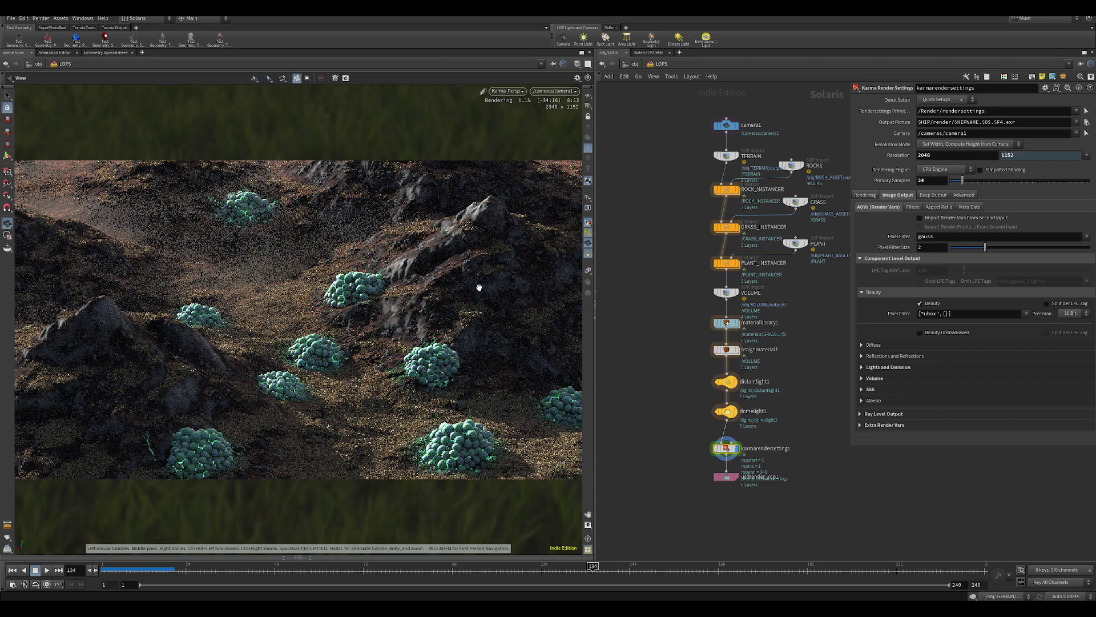
double_click(728, 322)
middle_click_drag(701, 250, 692, 352)
left_click_drag(850, 180, 920, 188)
scroll(686, 217, "up", 6)
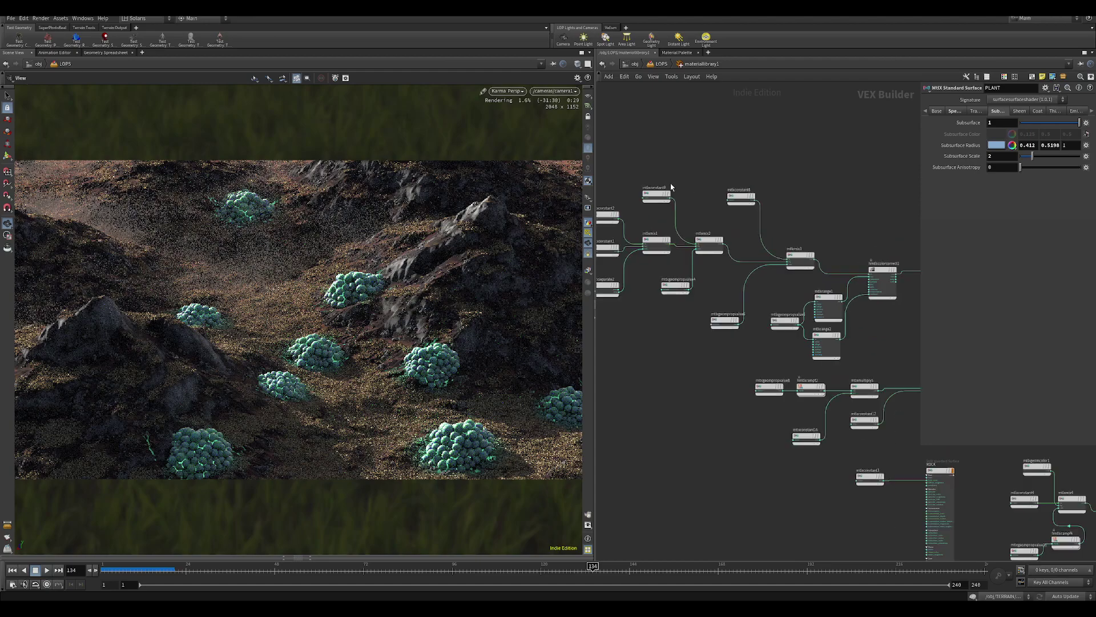
Examine how the terrain material mixes its colour constants using the MSK_curvature and MSK_cliff geometry property nodes.
left_click(632, 293)
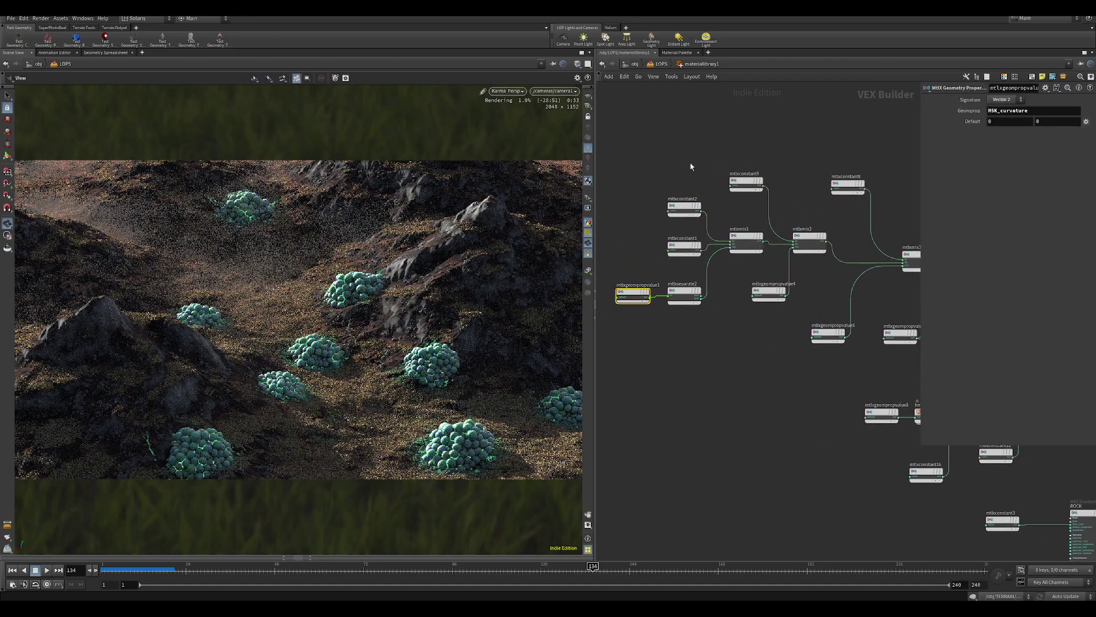
left_click(684, 207)
left_click(684, 246)
middle_click_drag(841, 145, 766, 139)
left_click(773, 179)
middle_click_drag(764, 303, 754, 264)
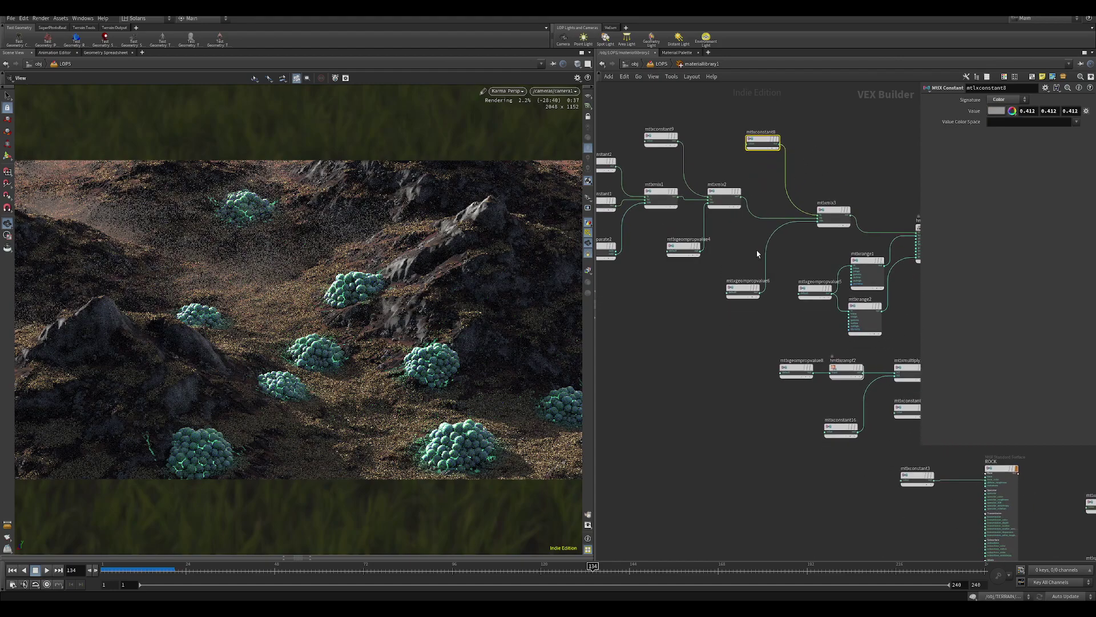
left_click(744, 290)
middle_click_drag(864, 166, 752, 107)
middle_click_drag(796, 266, 714, 274)
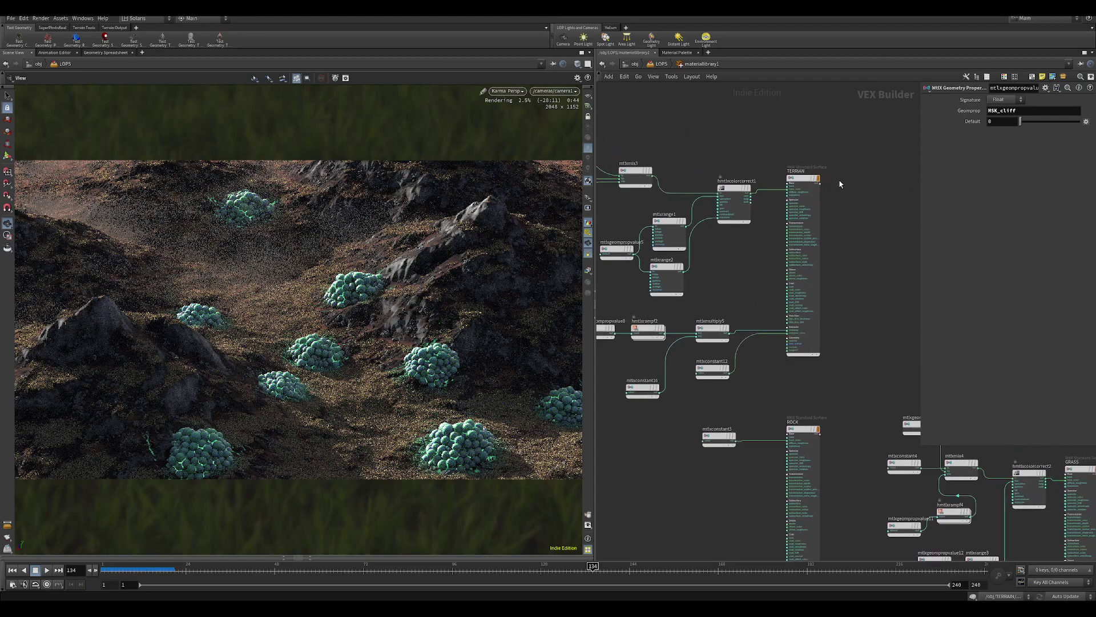
Return to the LOPS network and review the base properties of distantlight1 and domelight1.
key("u")
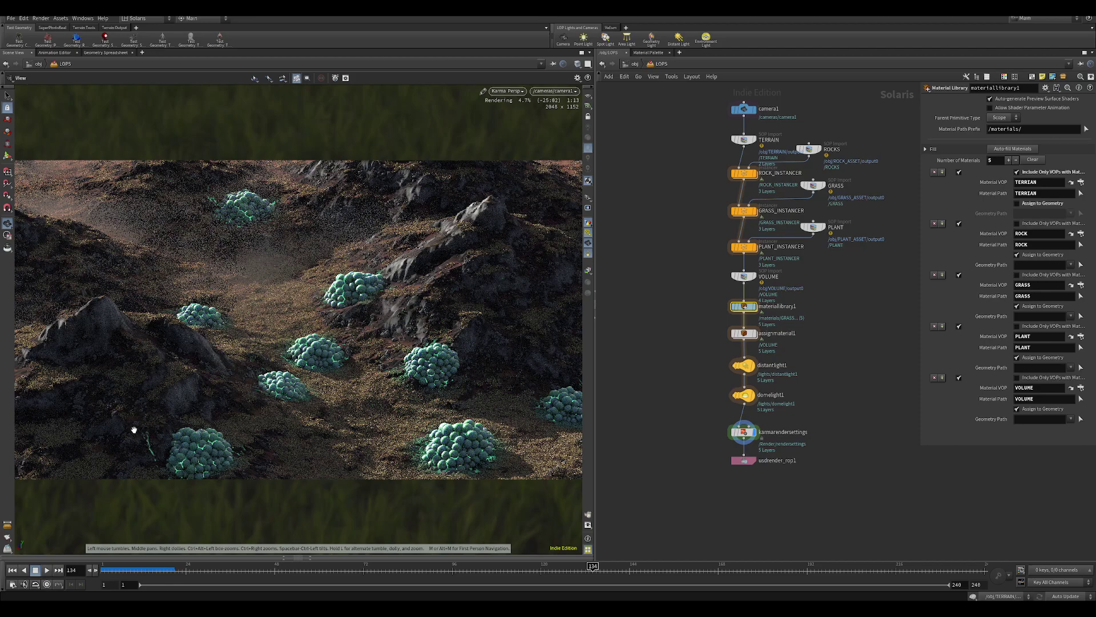
middle_click_drag(838, 351, 848, 370)
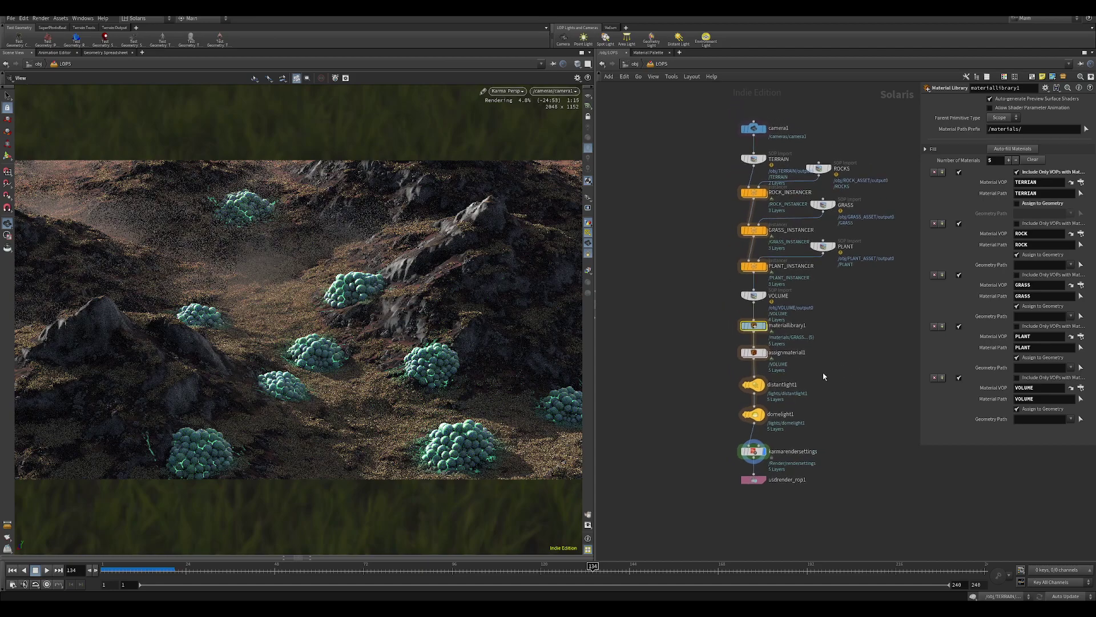
left_click(748, 414)
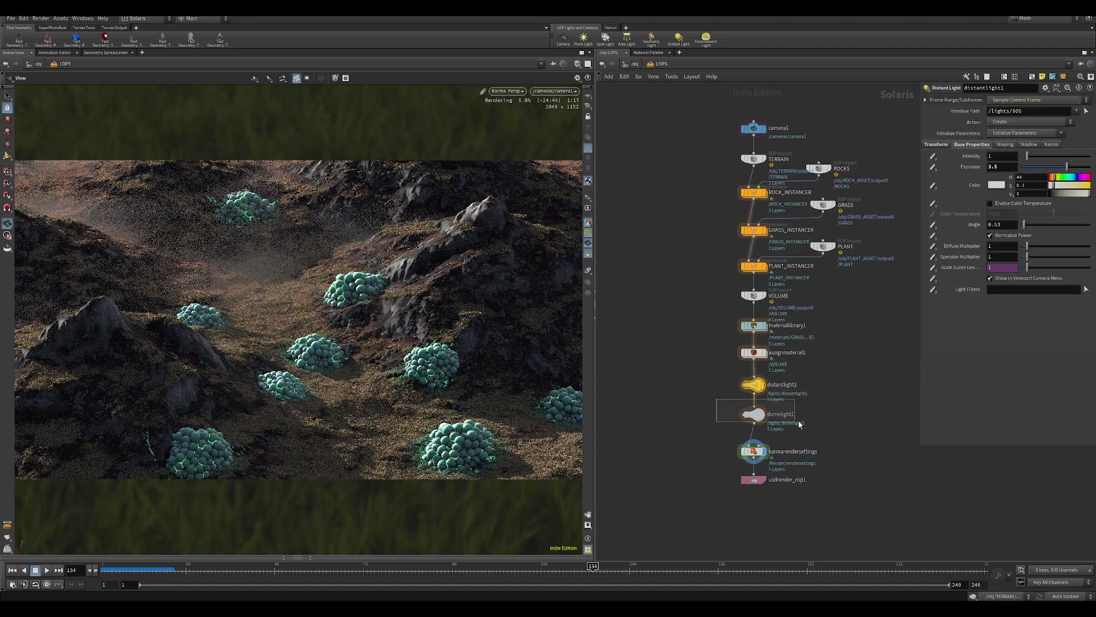
middle_click_drag(846, 388, 832, 368)
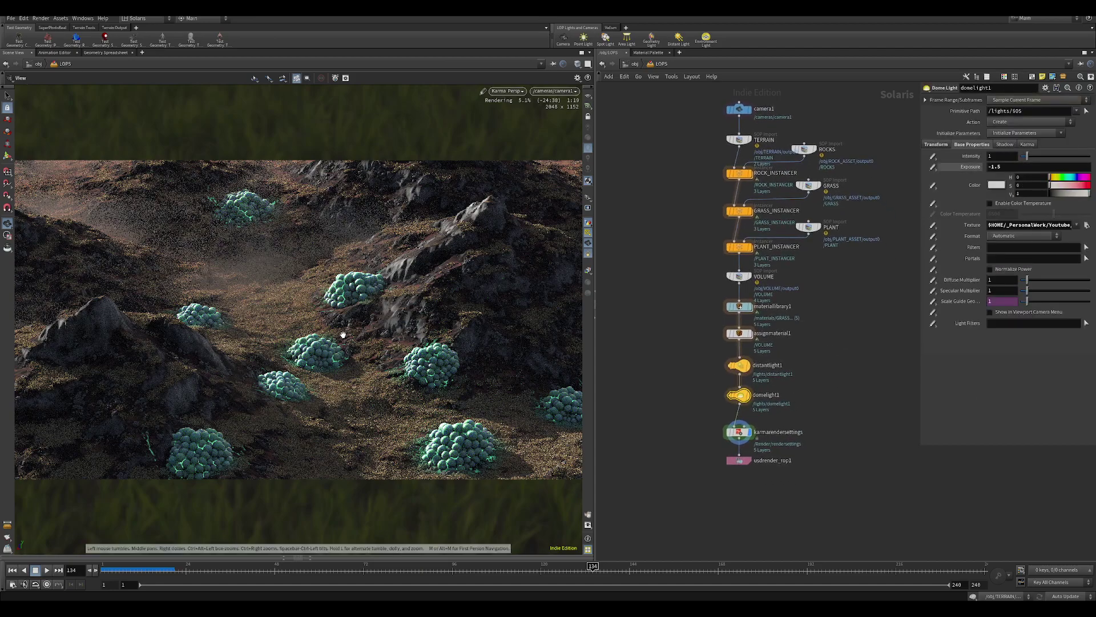
Inspect the scattered plants close up in the Karma preview.
right_click_drag(301, 359, 531, 325)
middle_click_drag(400, 320, 400, 293)
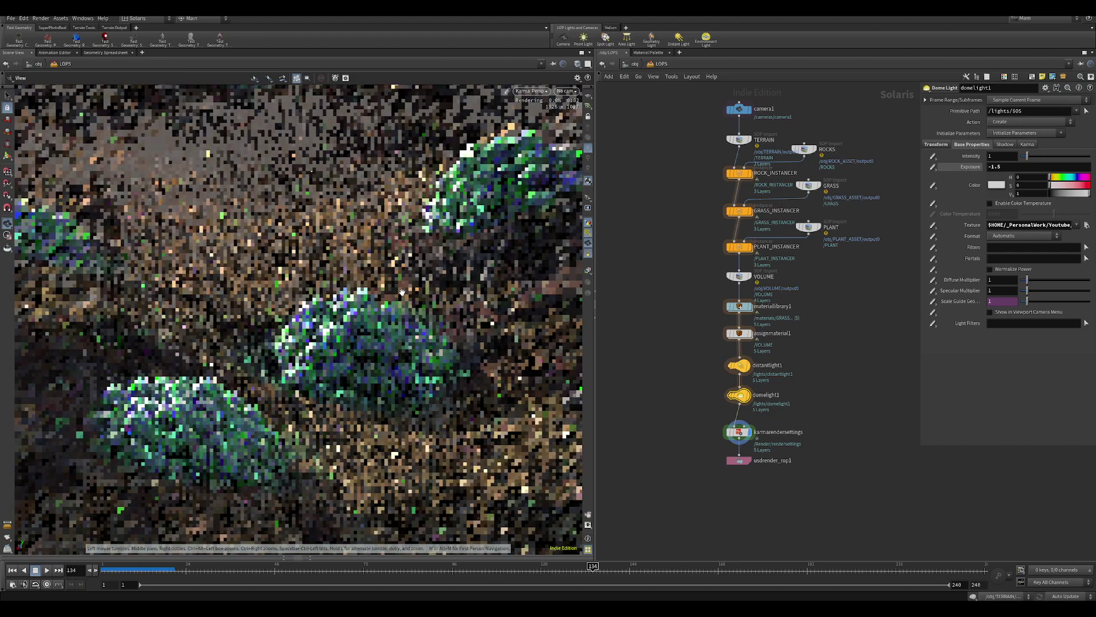